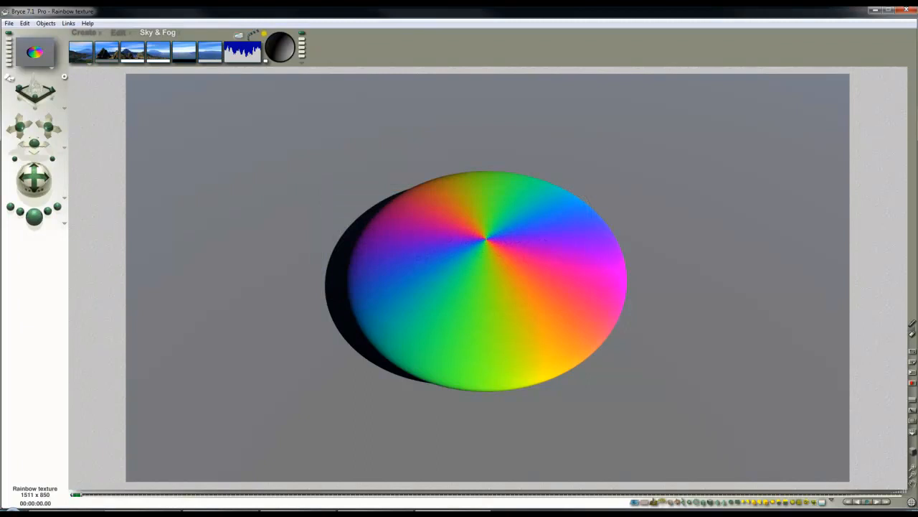
# Step: Convert the selected rainbow-textured sphere to a 2D disk and render it, then return to the wireframe view
pyautogui.click(661, 214)
pyautogui.moveTo(595, 213); pyautogui.dragTo(583, 209)
pyautogui.click(119, 32)
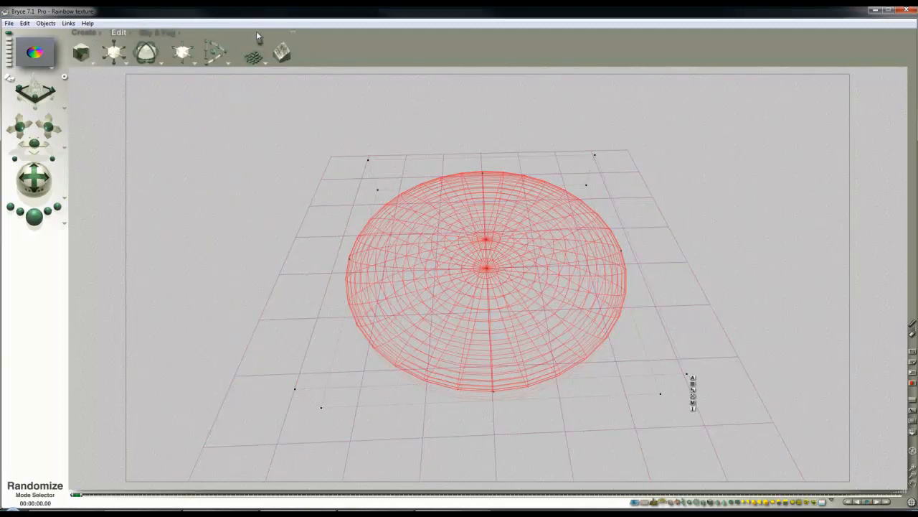
pyautogui.click(256, 32)
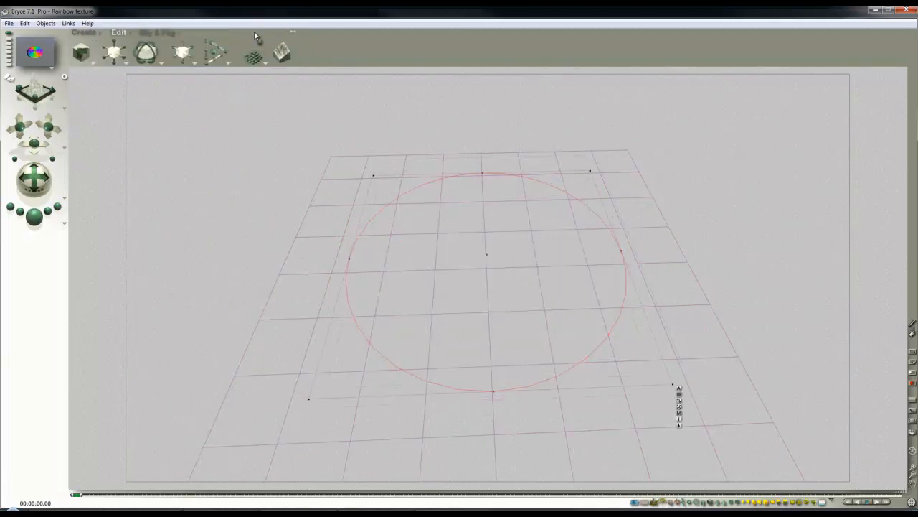
pyautogui.click(35, 216)
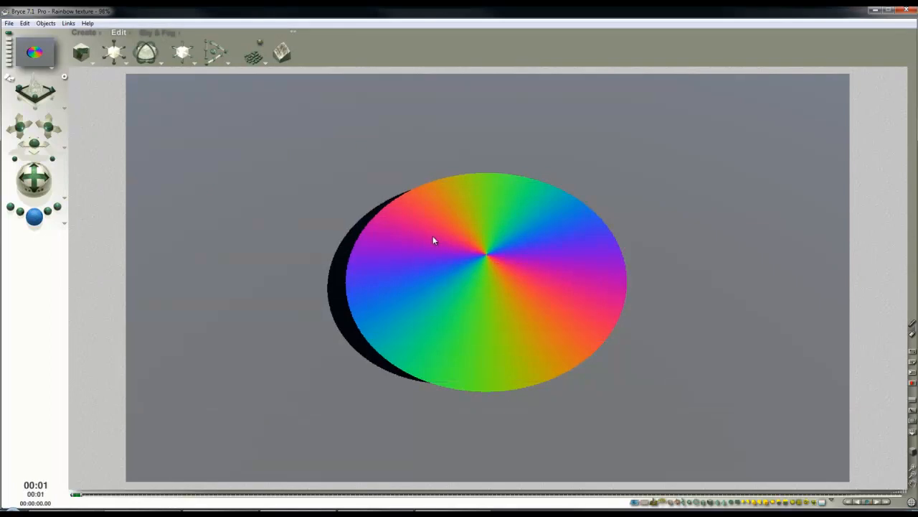
pyautogui.press('Escape')
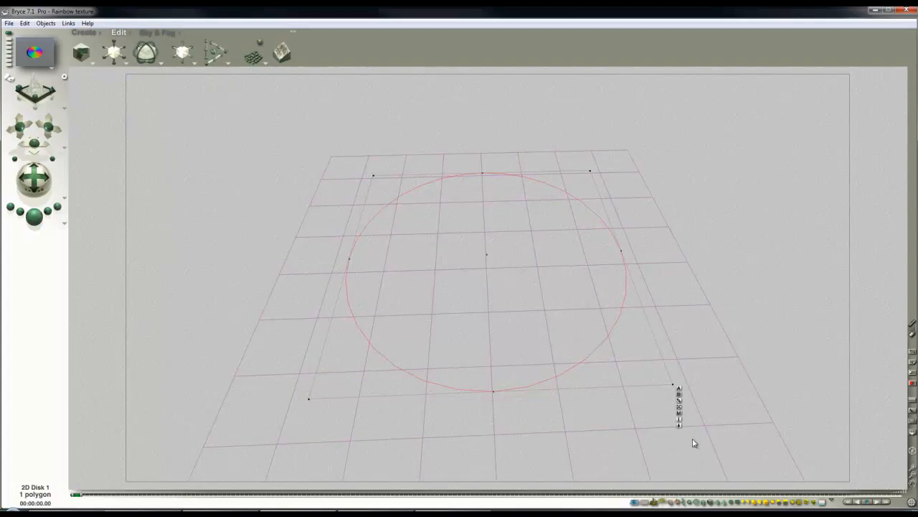
# Step: Edit the disk's material, show the disk shape in the preview, and scale the rainbow texture to 160% on X, Y and Z
pyautogui.click(679, 414)
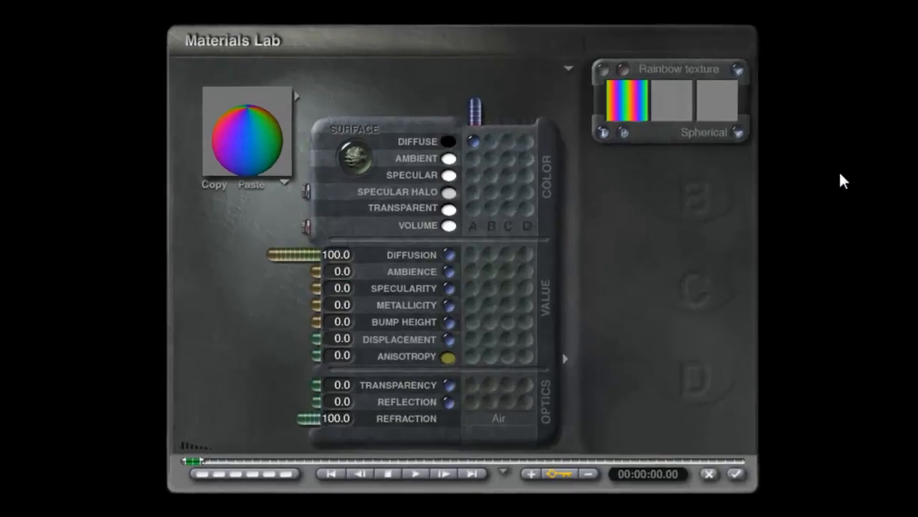
pyautogui.click(605, 74)
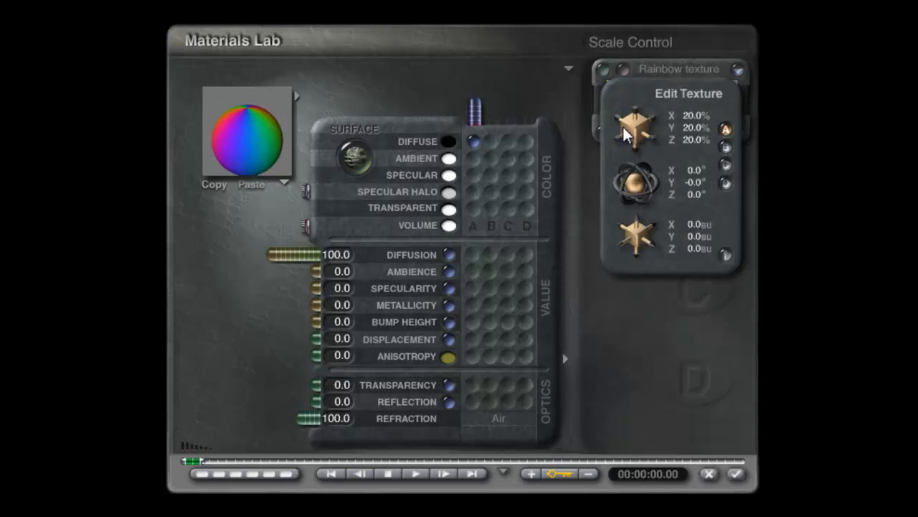
pyautogui.click(284, 183)
pyautogui.click(322, 309)
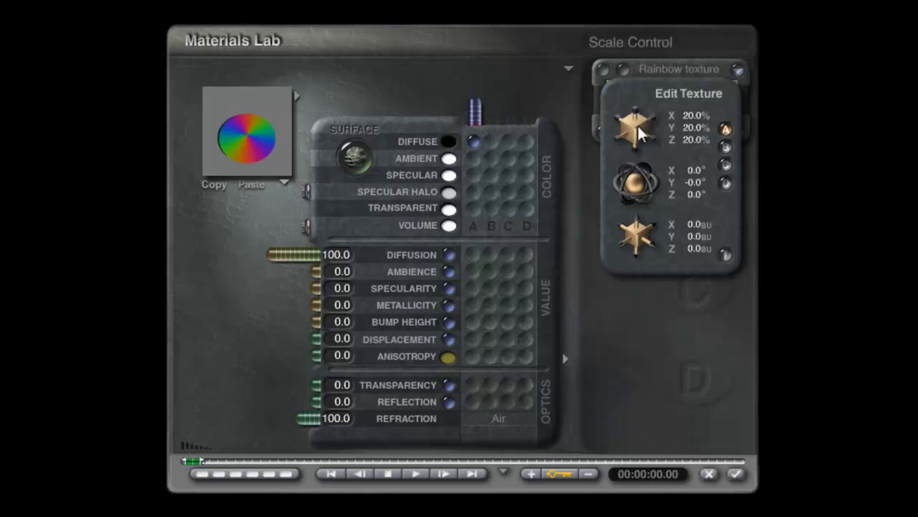
pyautogui.moveTo(641, 132); pyautogui.dragTo(641, 132)
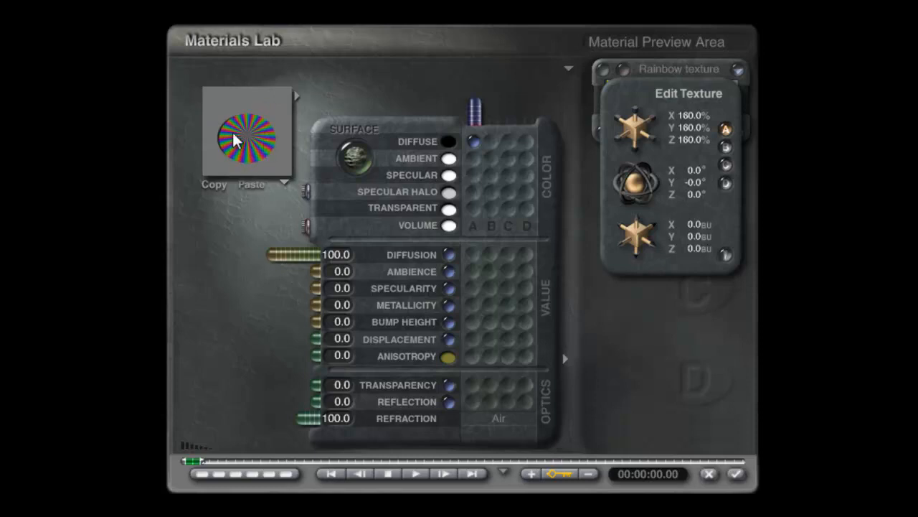
pyautogui.click(727, 259)
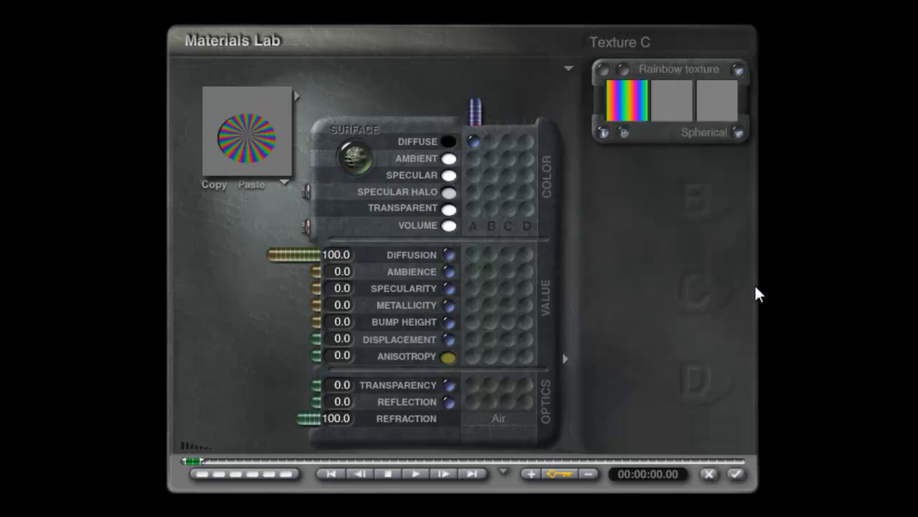
# Step: Open the rainbow texture in the Deep Texture Editor and set component 1's Sine noise to 2 octaves
pyautogui.click(625, 71)
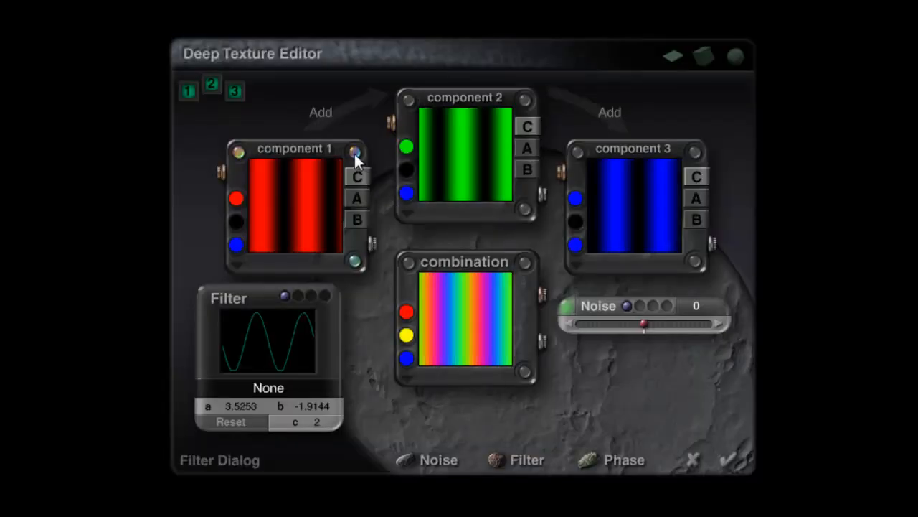
pyautogui.click(572, 322)
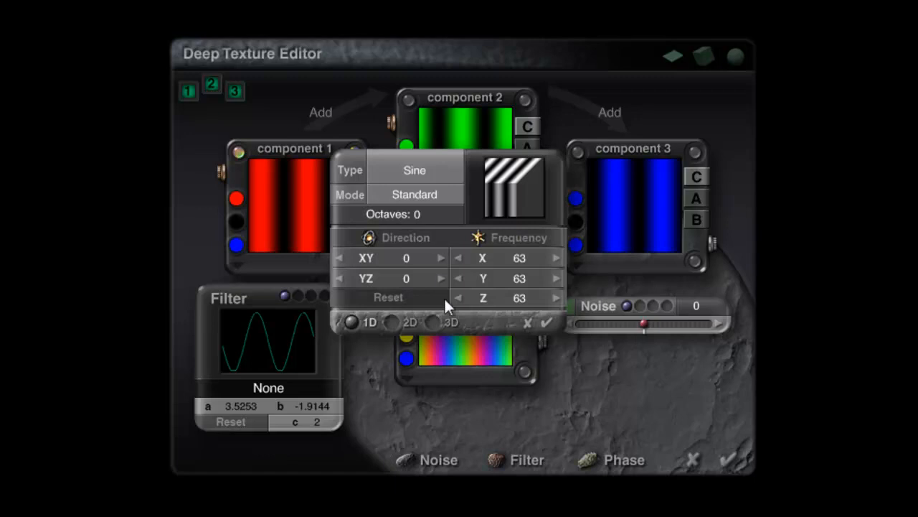
pyautogui.moveTo(417, 214); pyautogui.dragTo(429, 215)
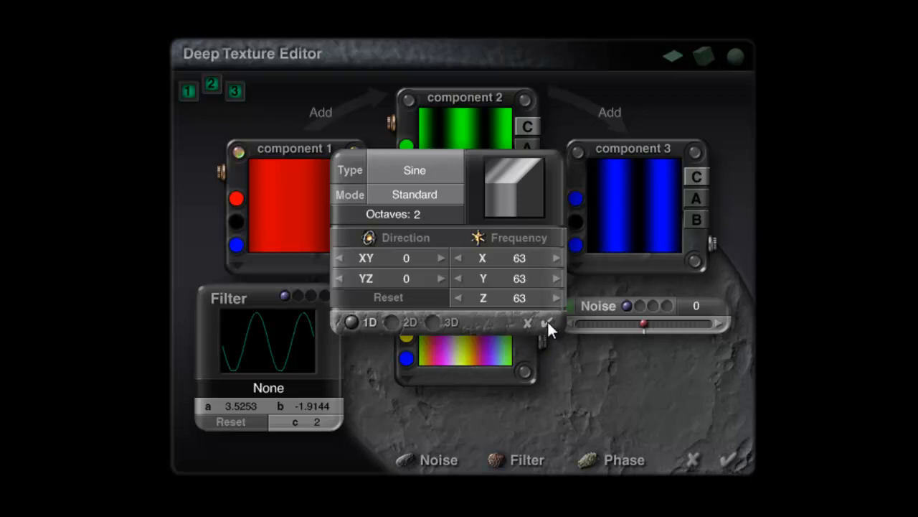
pyautogui.click(548, 323)
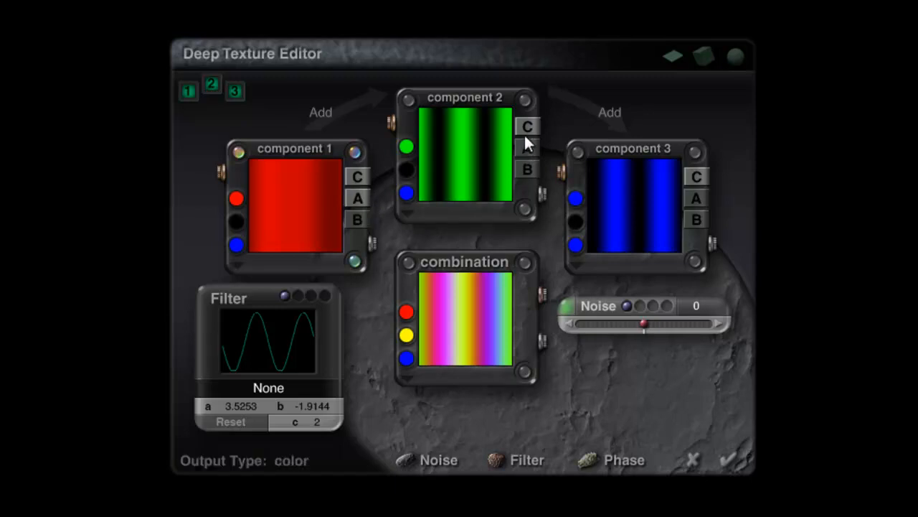
# Step: Set the Sine noise of green component 2 to 2 octaves
pyautogui.click(566, 307)
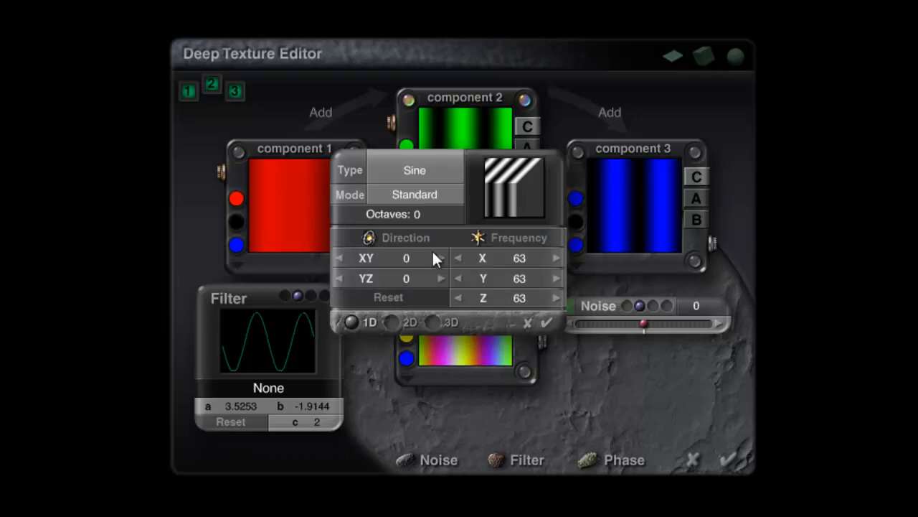
pyautogui.moveTo(420, 214); pyautogui.dragTo(428, 216)
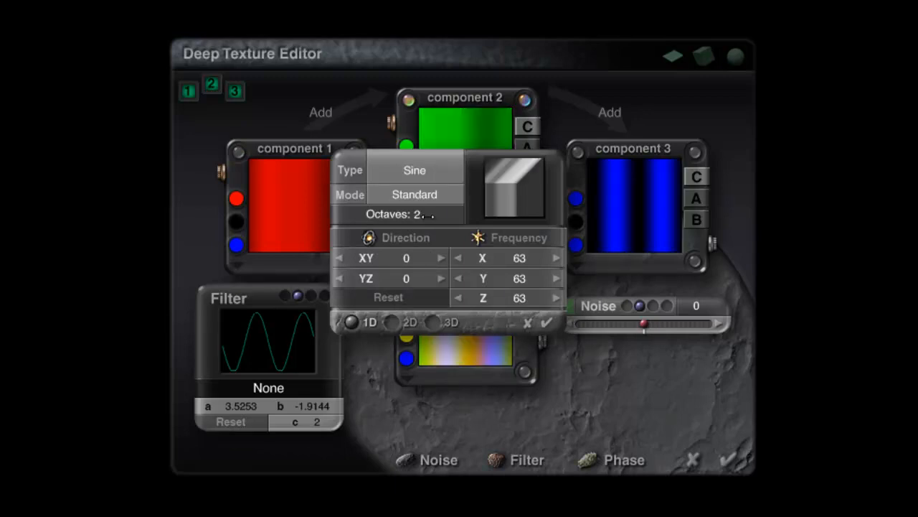
pyautogui.click(550, 325)
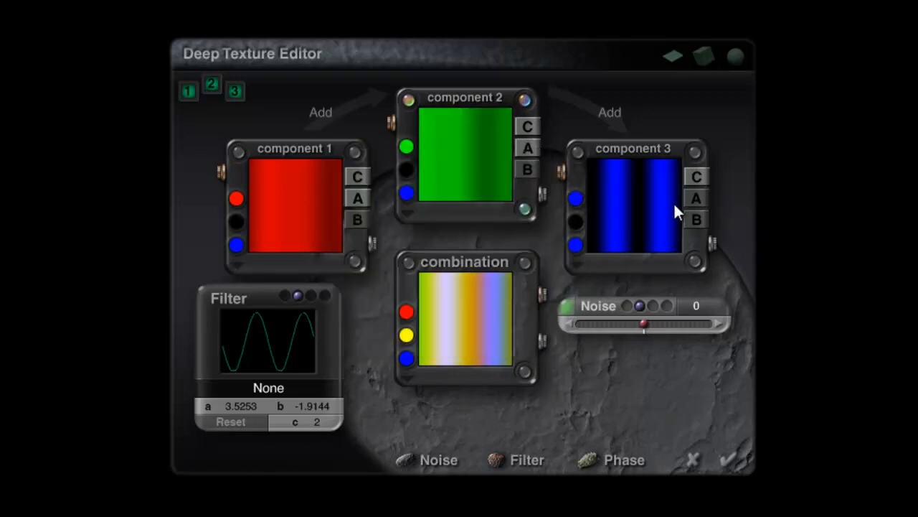
# Step: Set the Sine noise of blue component 3 to 2 octaves and accept the texture edits
pyautogui.click(696, 150)
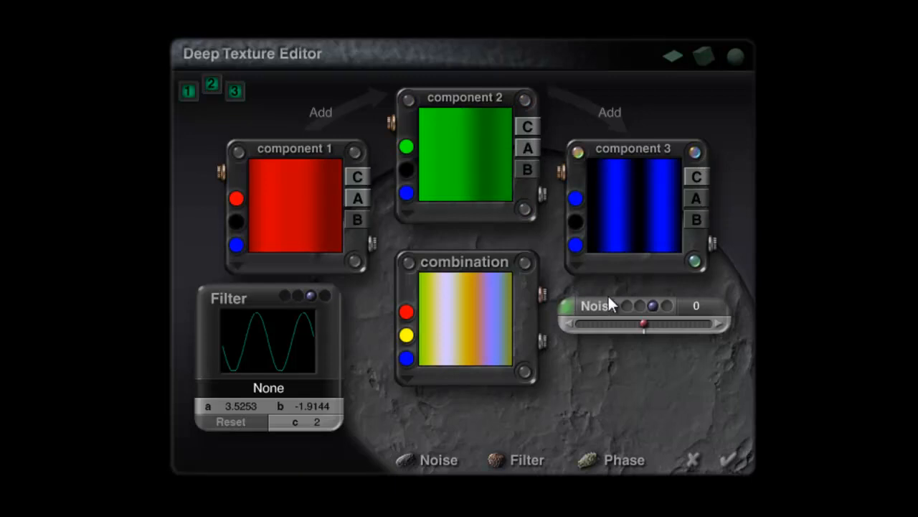
pyautogui.click(564, 308)
pyautogui.moveTo(417, 214); pyautogui.dragTo(429, 214)
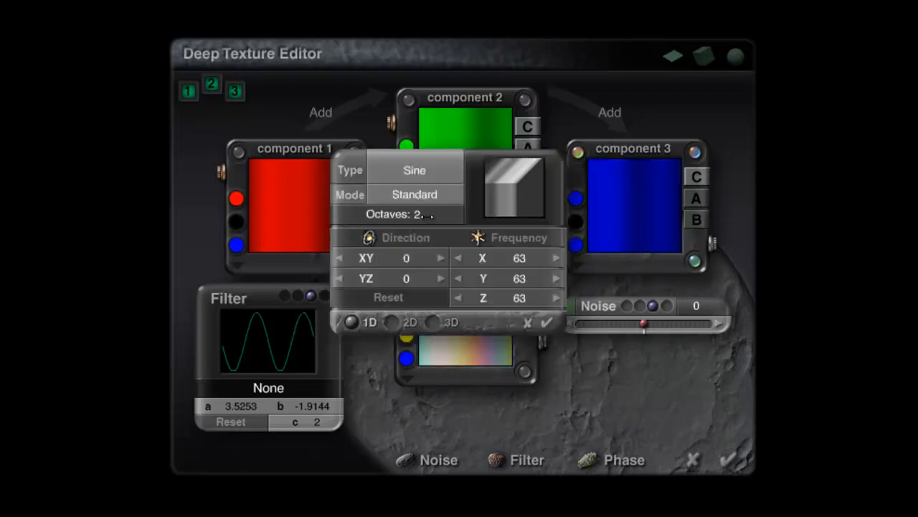
pyautogui.click(547, 323)
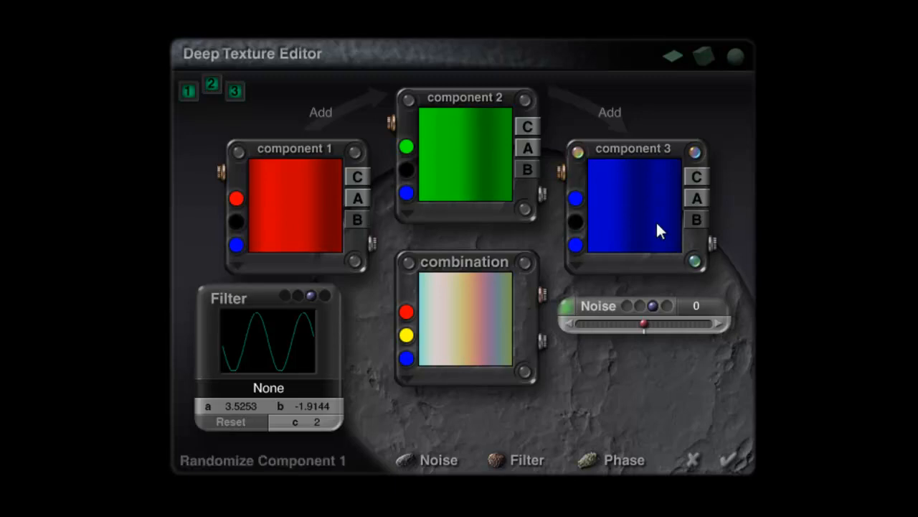
pyautogui.click(729, 460)
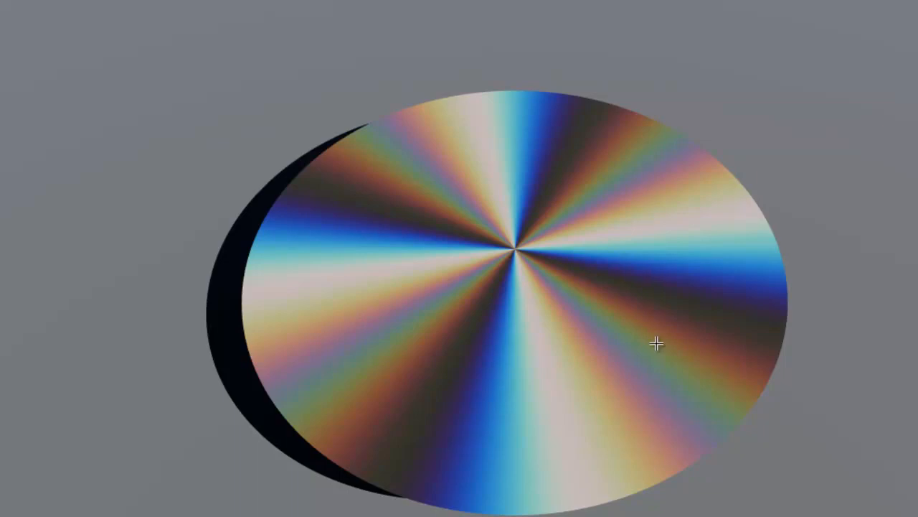
# Step: Leave the rendered view, reopen the disk's material, and tilt the disk in the material preview
pyautogui.click(605, 310)
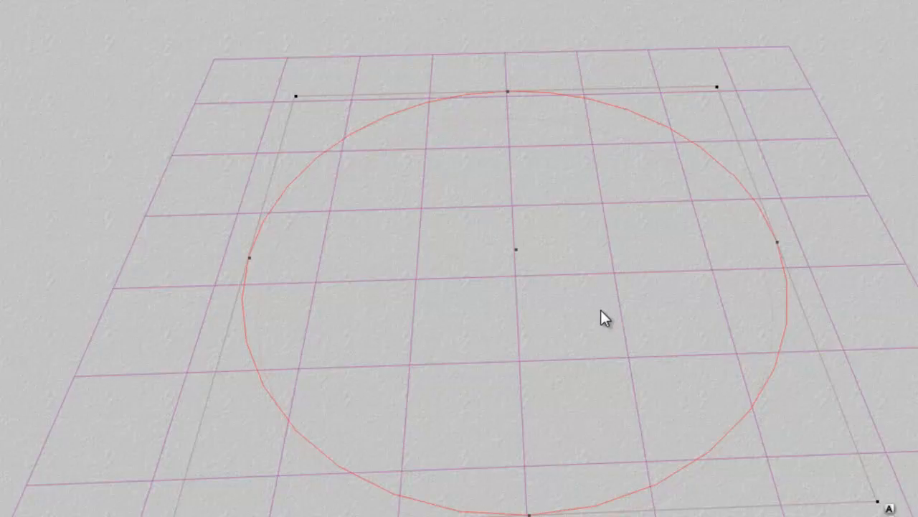
pyautogui.hotkey('ctrl', 'm')
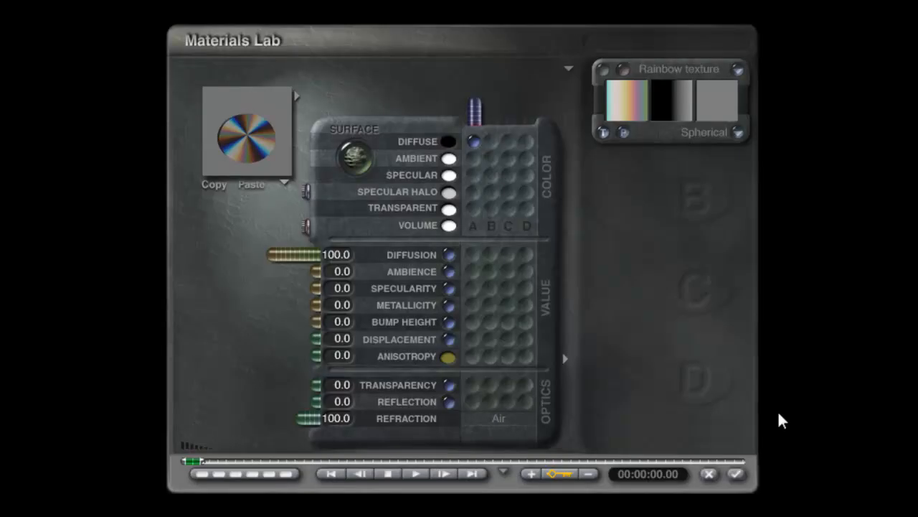
pyautogui.moveTo(260, 174); pyautogui.dragTo(251, 170)
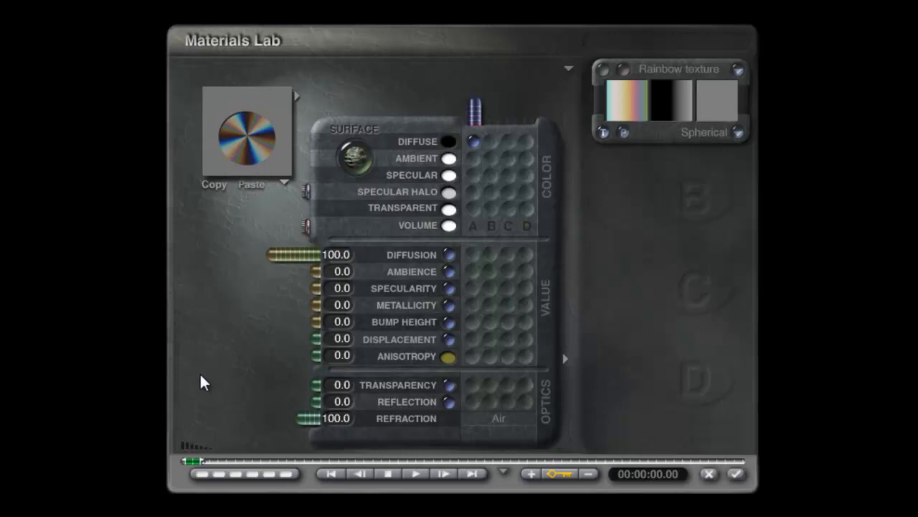
# Step: Drive specularity from a texture in slot B at a value of 100, and bump height from texture A
pyautogui.click(491, 290)
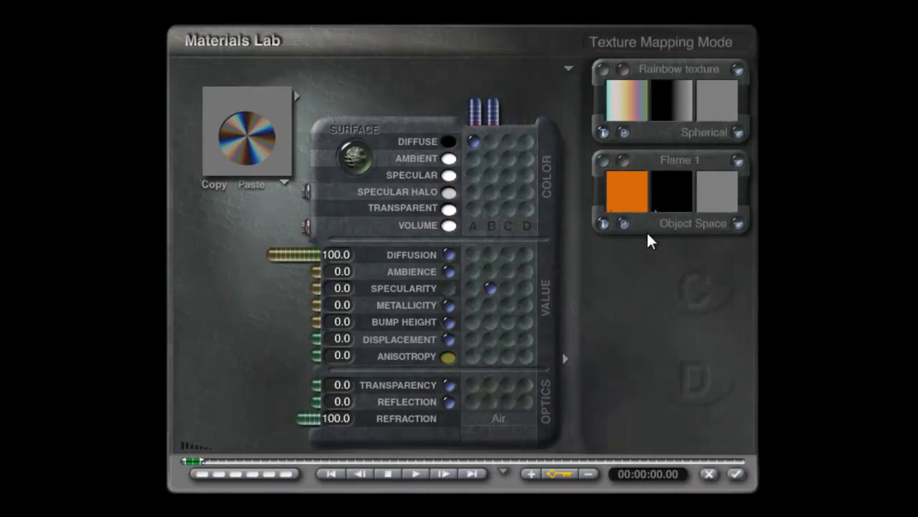
pyautogui.moveTo(314, 289); pyautogui.dragTo(170, 296)
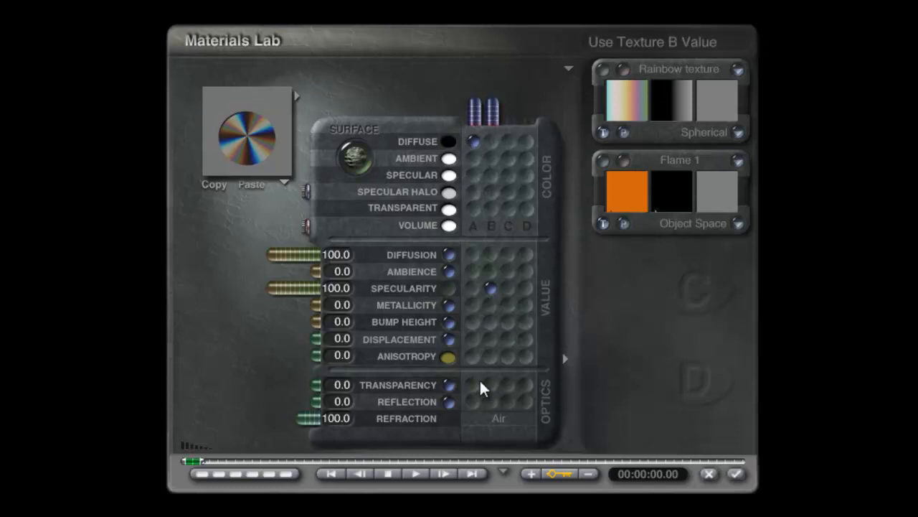
pyautogui.click(473, 324)
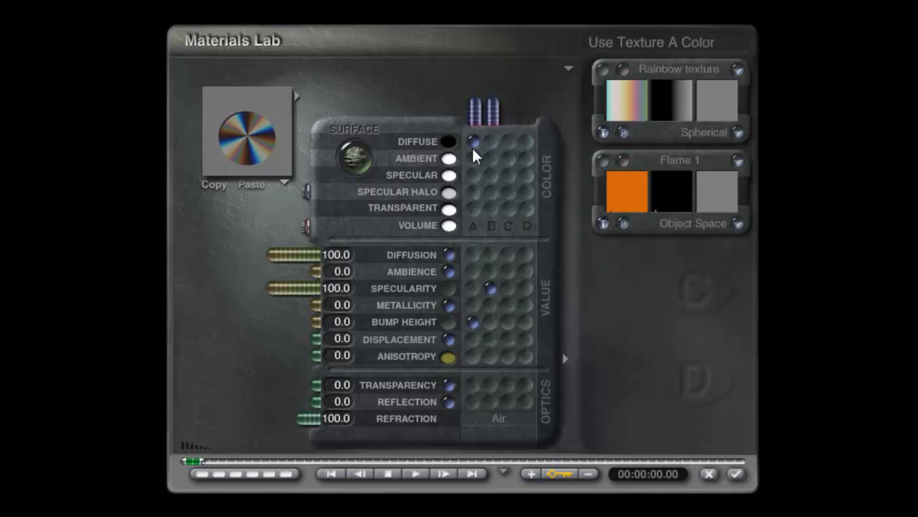
# Step: Drive the diffuse colour from texture B, and return specularity to 0 with no texture assigned
pyautogui.click(490, 144)
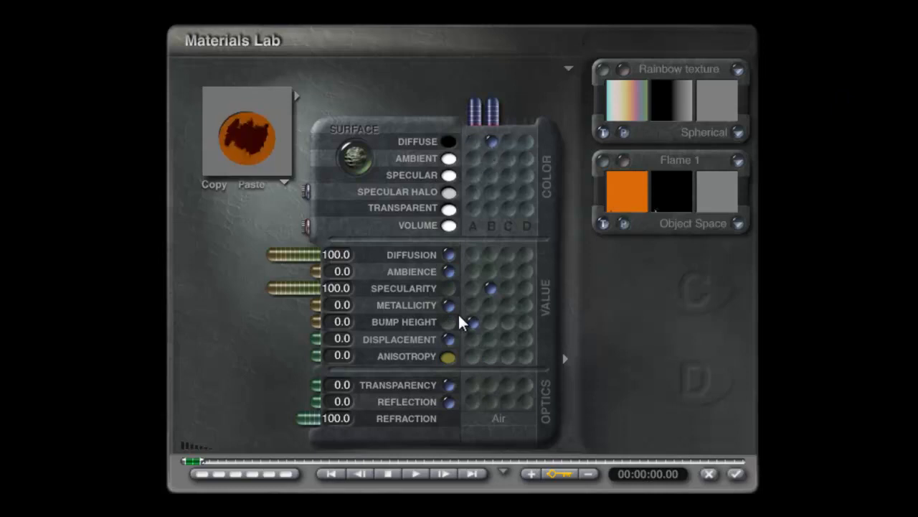
pyautogui.click(450, 289)
pyautogui.moveTo(278, 290); pyautogui.dragTo(352, 289)
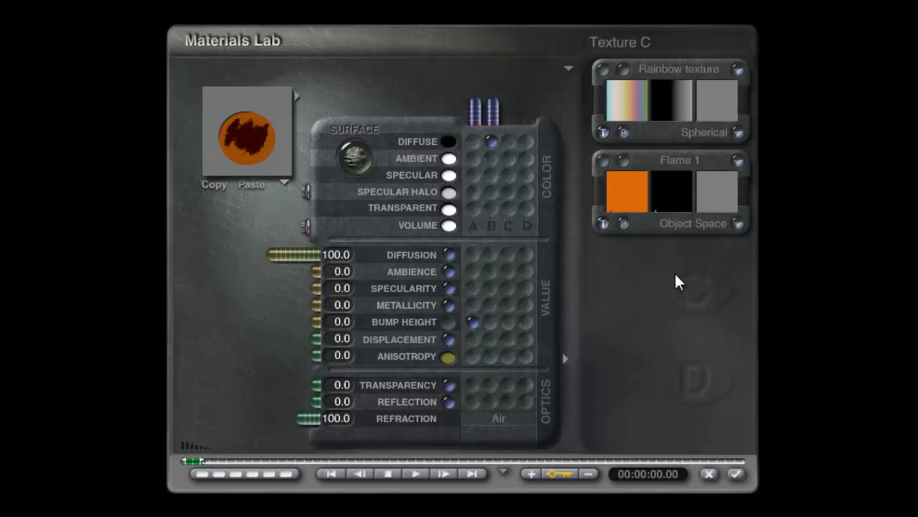
# Step: Replace texture B with "basic distant origin" from the Basic texture category
pyautogui.click(676, 165)
pyautogui.moveTo(273, 253); pyautogui.dragTo(273, 302)
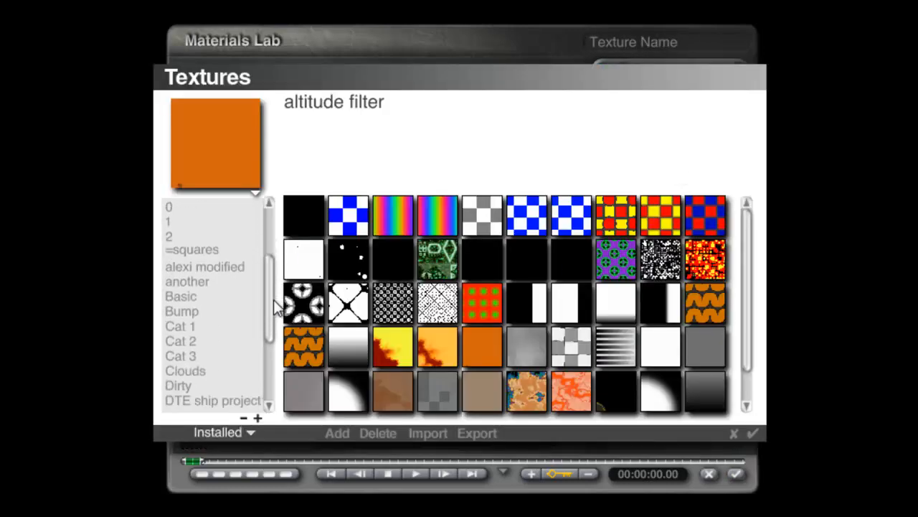
pyautogui.click(189, 309)
pyautogui.click(187, 297)
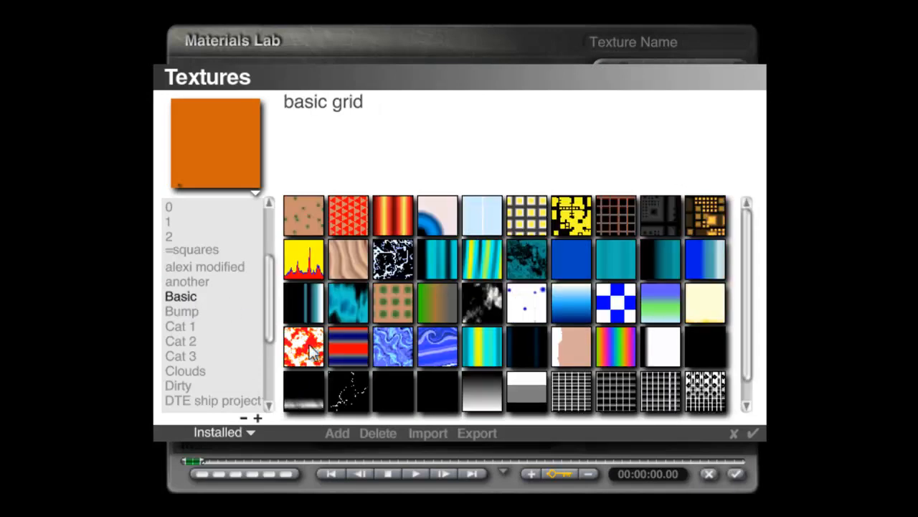
pyautogui.click(436, 219)
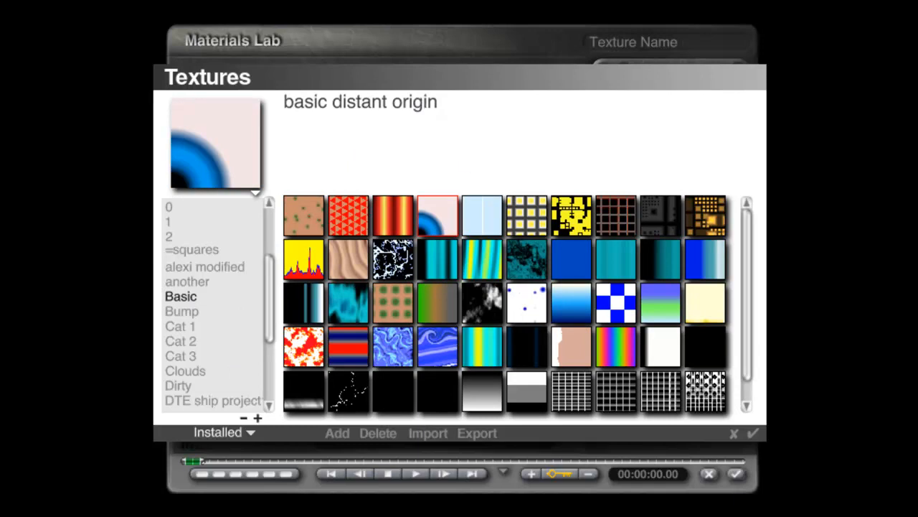
pyautogui.click(754, 434)
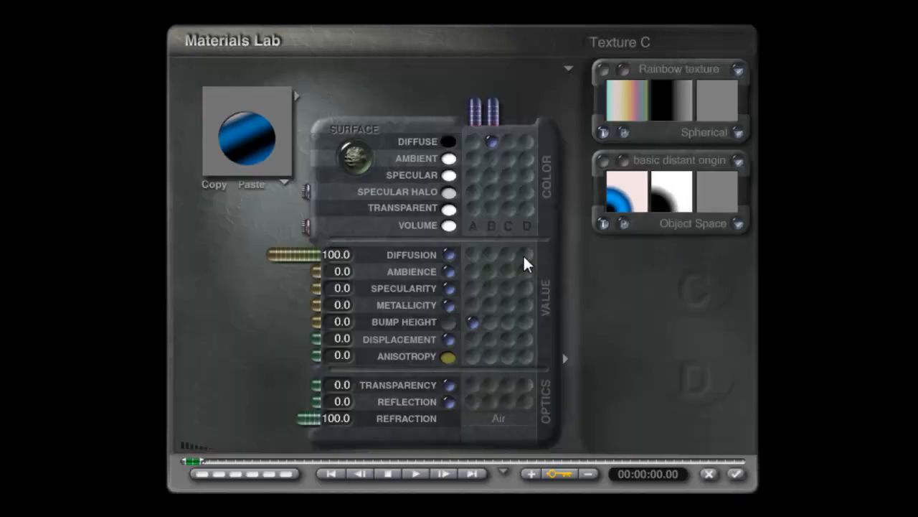
# Step: Keep texture B mapped in Object Space, tilt the preview disk, and open texture B in the Deep Texture Editor
pyautogui.click(739, 225)
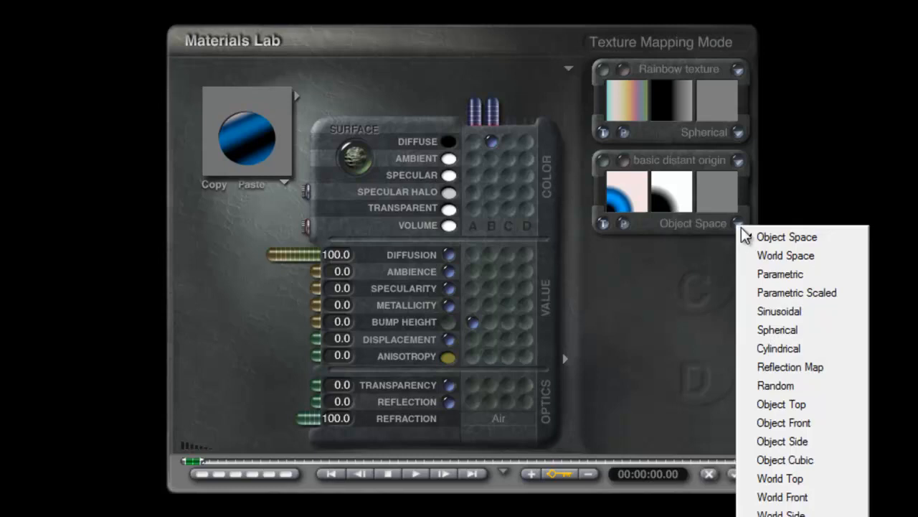
pyautogui.click(746, 237)
pyautogui.moveTo(248, 141); pyautogui.dragTo(259, 141)
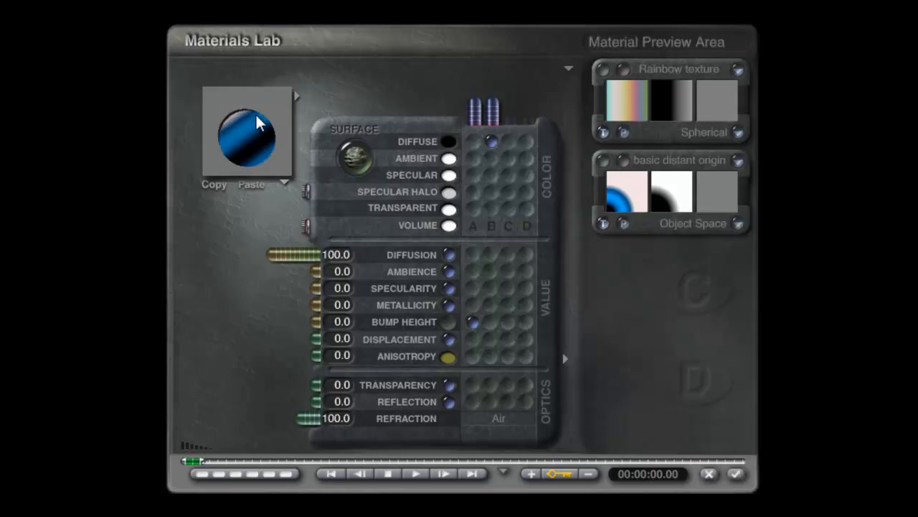
pyautogui.click(623, 176)
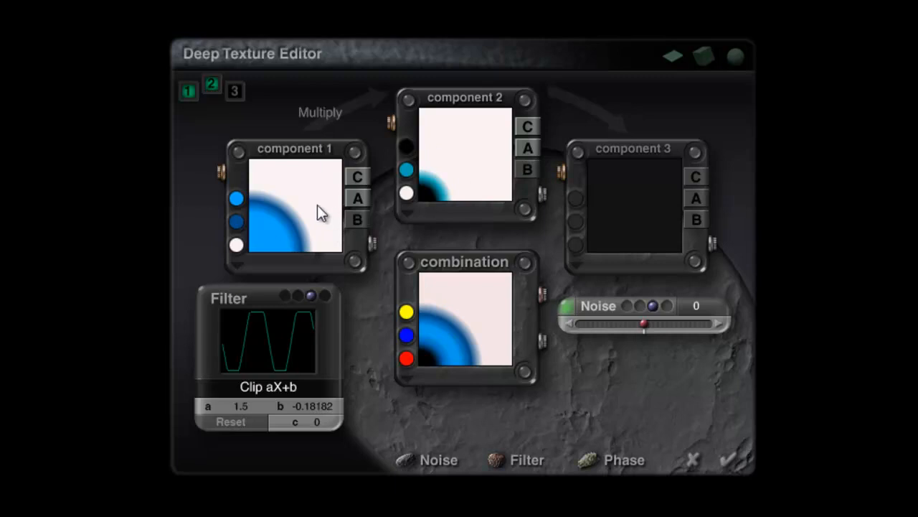
# Step: Set component 1's filter to Sin(aX)+b with a at 4 and b at 3.5095
pyautogui.click(280, 387)
pyautogui.click(354, 152)
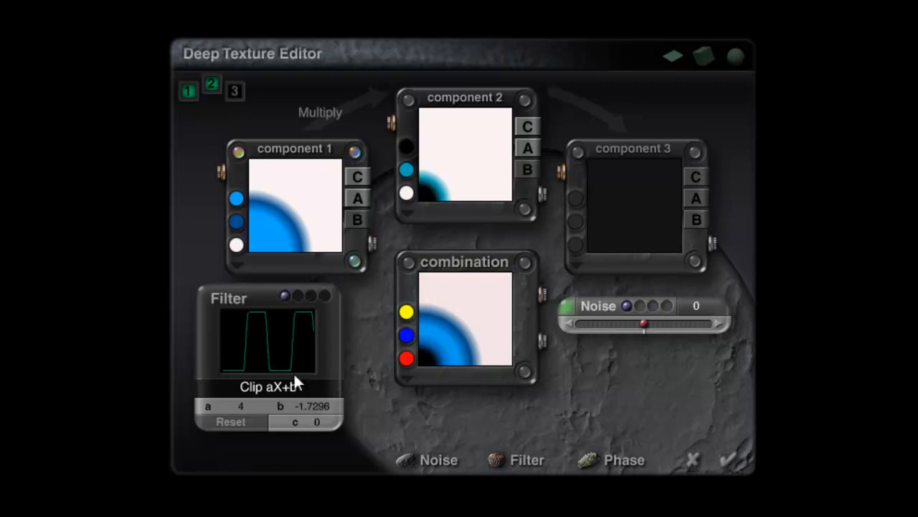
pyautogui.click(272, 388)
pyautogui.moveTo(296, 408); pyautogui.dragTo(297, 394)
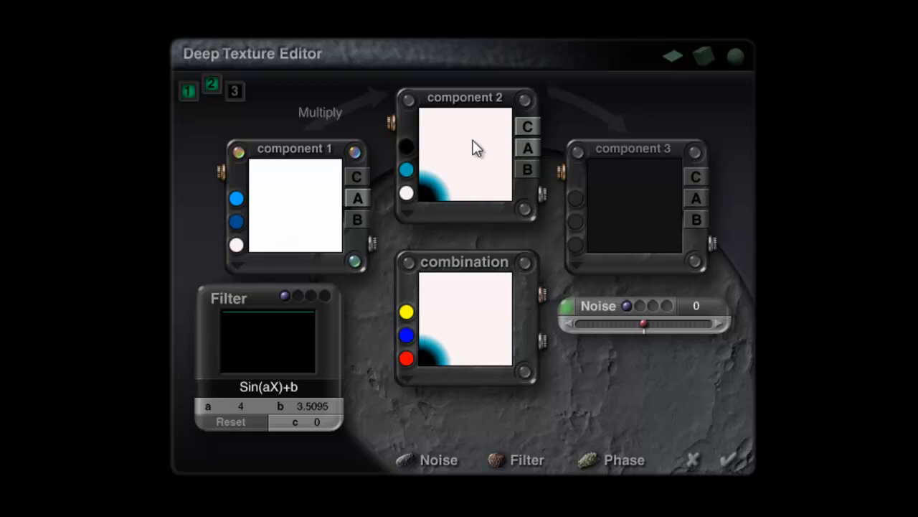
# Step: Recolour component 2's three colour swatches to red, green and blue
pyautogui.moveTo(406, 145); pyautogui.dragTo(533, 166)
pyautogui.moveTo(406, 169); pyautogui.dragTo(500, 176)
pyautogui.moveTo(406, 193); pyautogui.dragTo(449, 208)
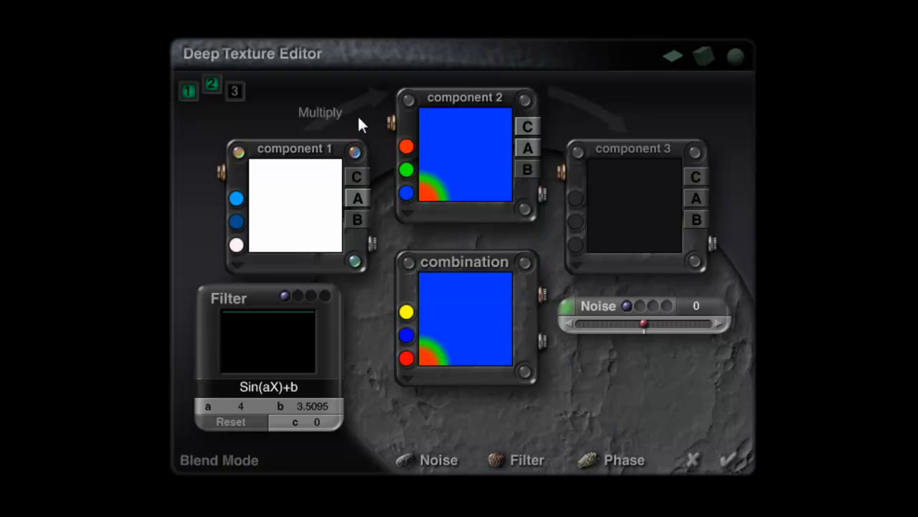
# Step: Blend components 1 and 2 with Sub mode, and toggle component 2's colour output off and back on to check the alpha combination
pyautogui.click(334, 115)
pyautogui.click(377, 256)
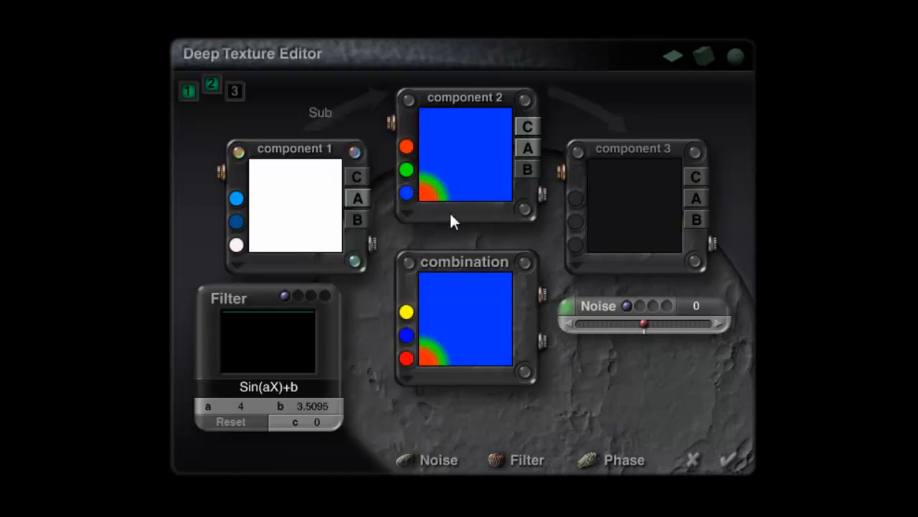
pyautogui.click(531, 126)
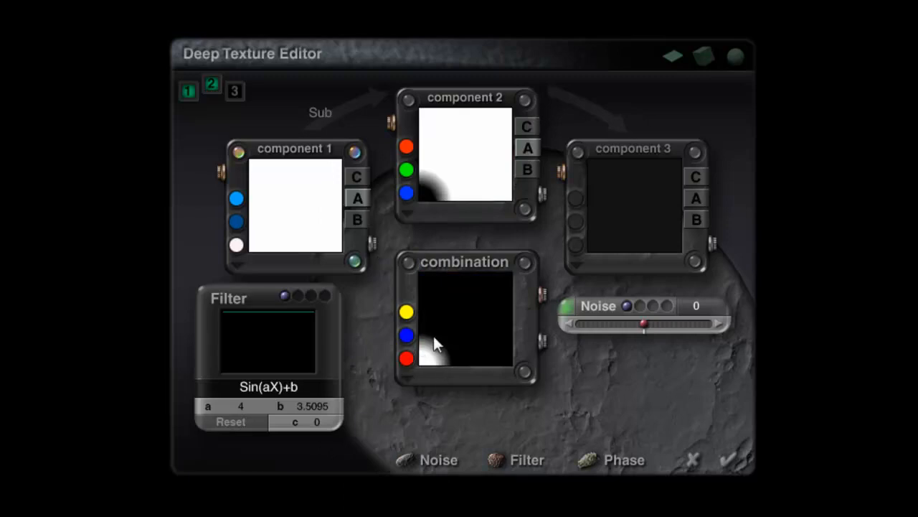
pyautogui.click(526, 126)
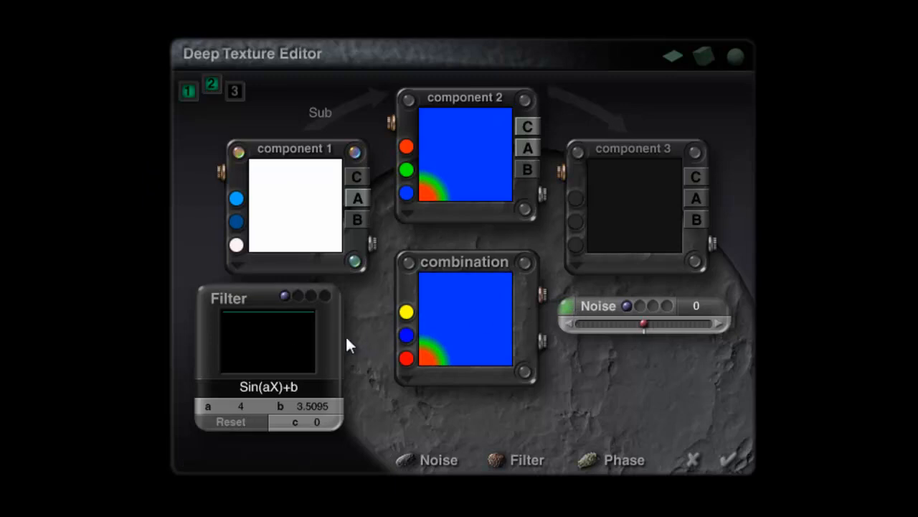
# Step: Set component 1's noise type to Nothing and accept the noise settings
pyautogui.click(570, 309)
pyautogui.click(409, 302)
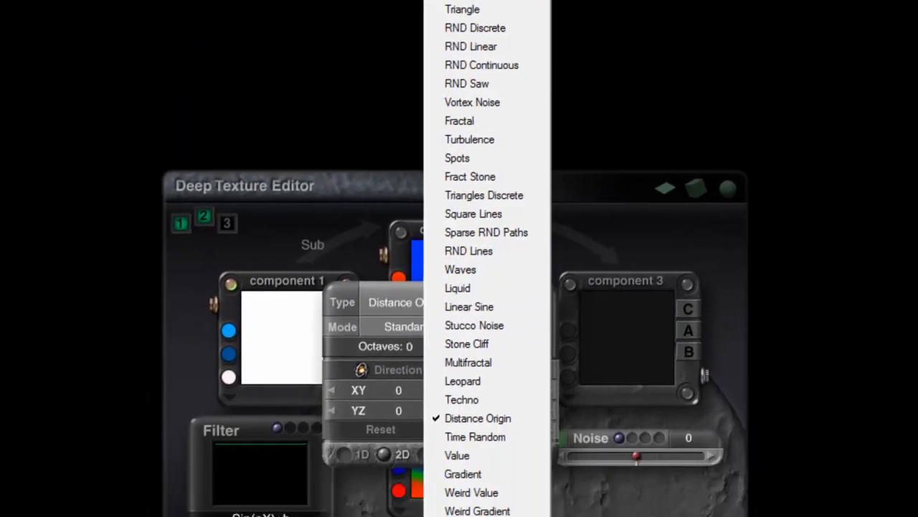
pyautogui.click(462, 6)
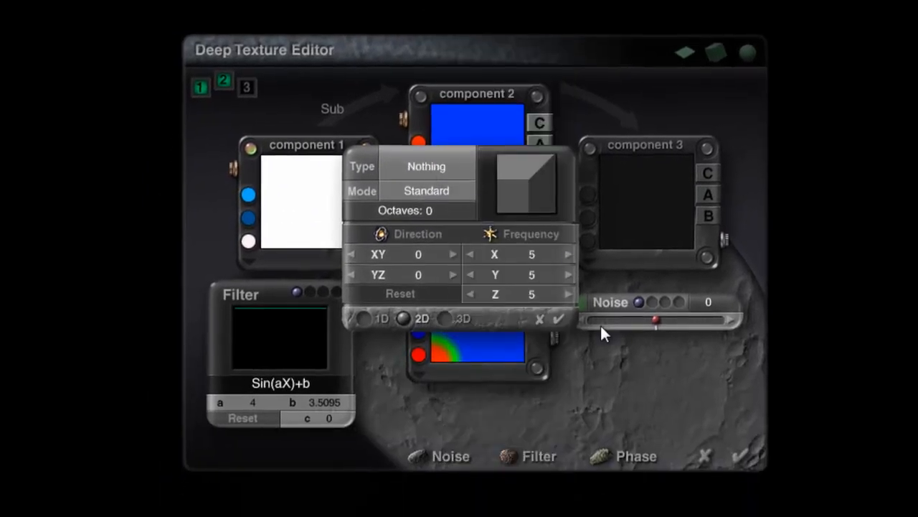
pyautogui.click(560, 319)
# Step: Set component 2's Distance Origin noise to a frequency of 5 on all axes in 3D, and keep its colour output on
pyautogui.click(538, 95)
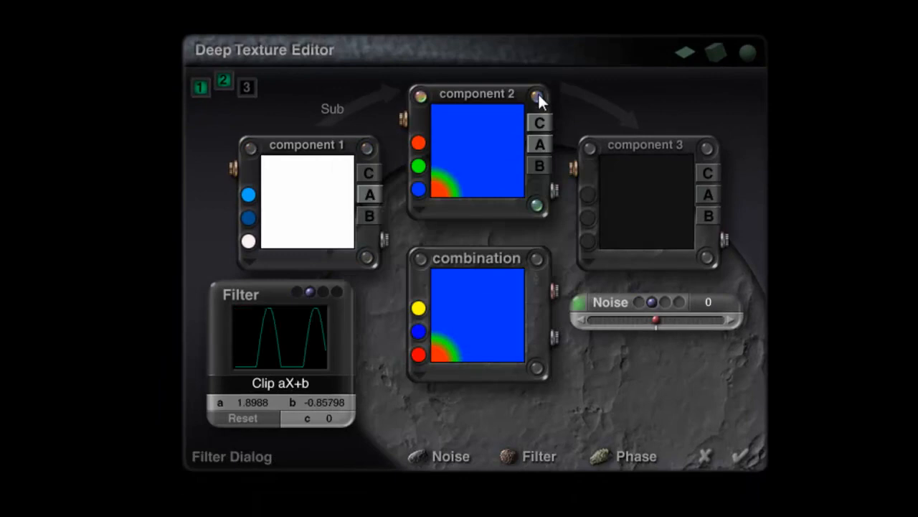
pyautogui.click(577, 300)
pyautogui.moveTo(490, 234)
pyautogui.mouseDown()
pyautogui.moveTo(461, 234)
pyautogui.moveTo(472, 233)
pyautogui.mouseUp()
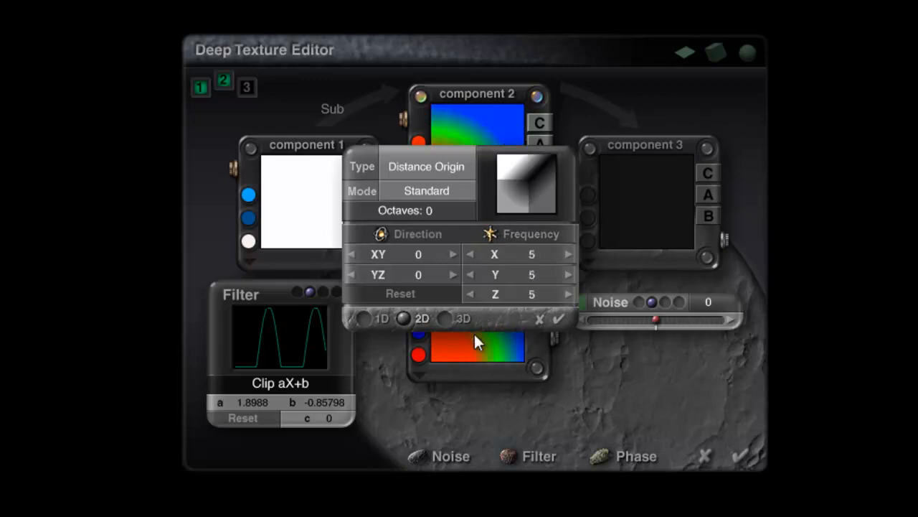
pyautogui.click(442, 318)
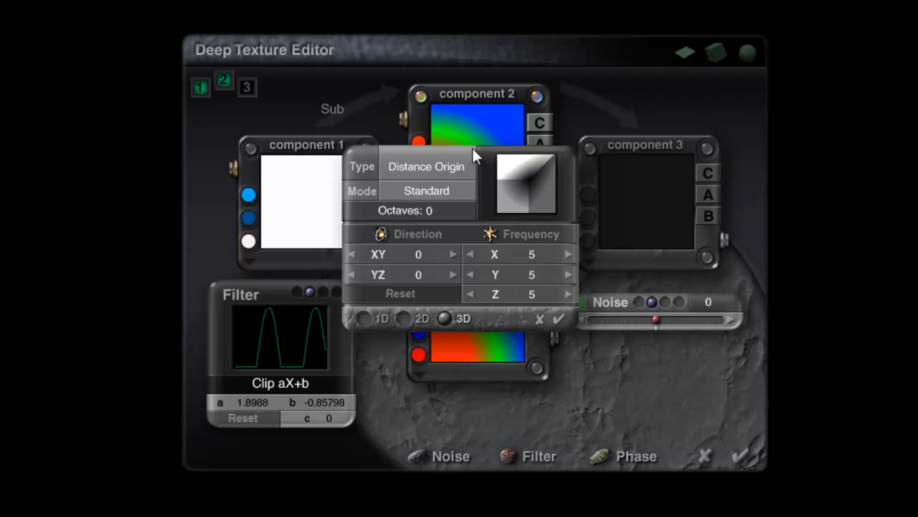
pyautogui.click(559, 319)
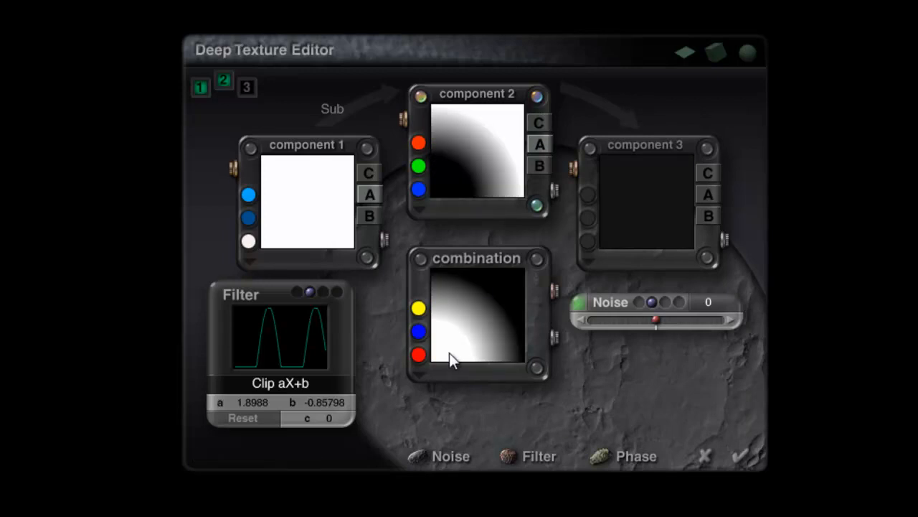
pyautogui.click(540, 123)
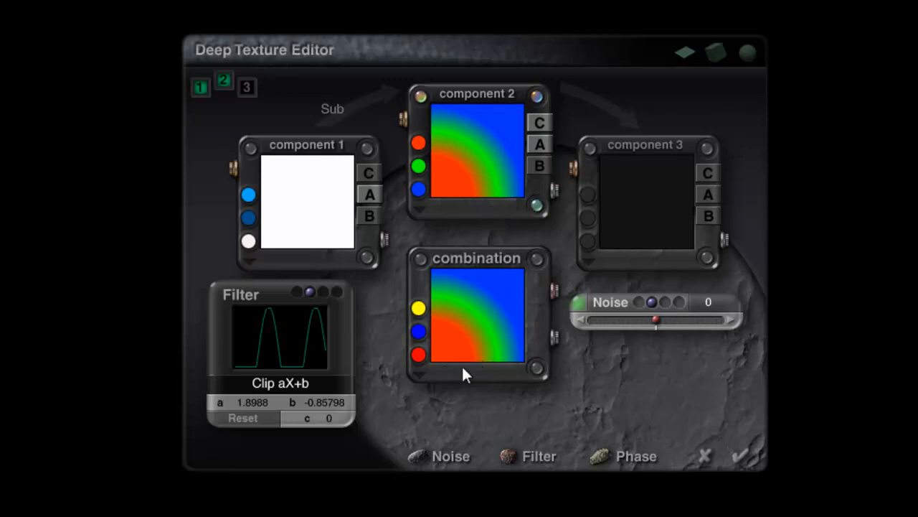
# Step: Change component 2's filter to Smooth Clip aX+b with a 1, b 0 and c 2, and accept the edited texture
pyautogui.click(282, 386)
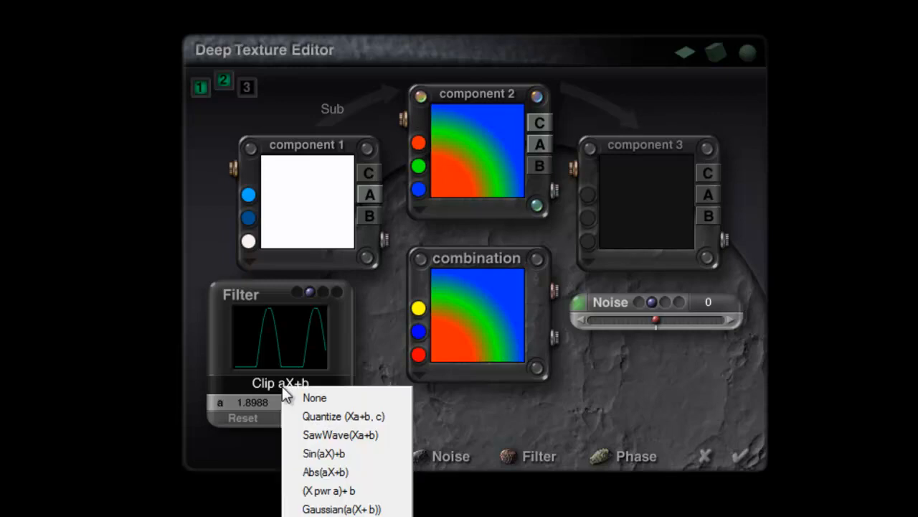
pyautogui.click(304, 395)
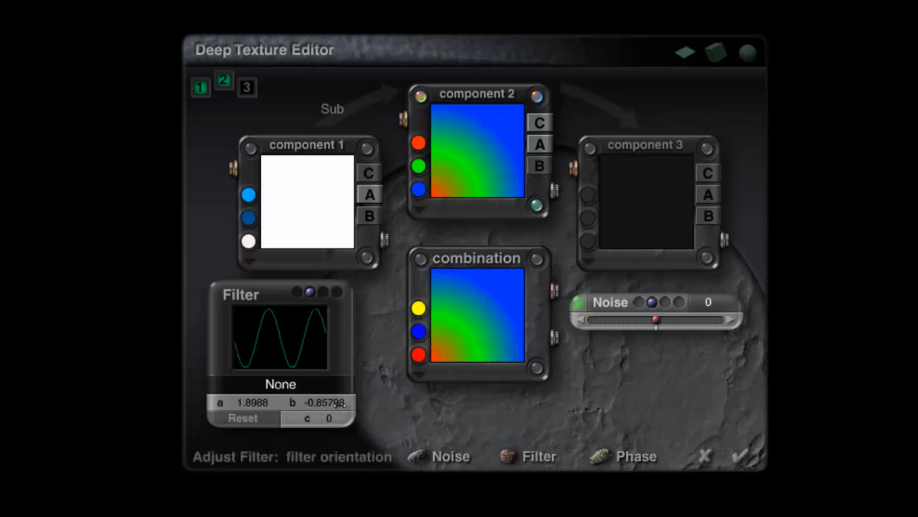
pyautogui.click(281, 386)
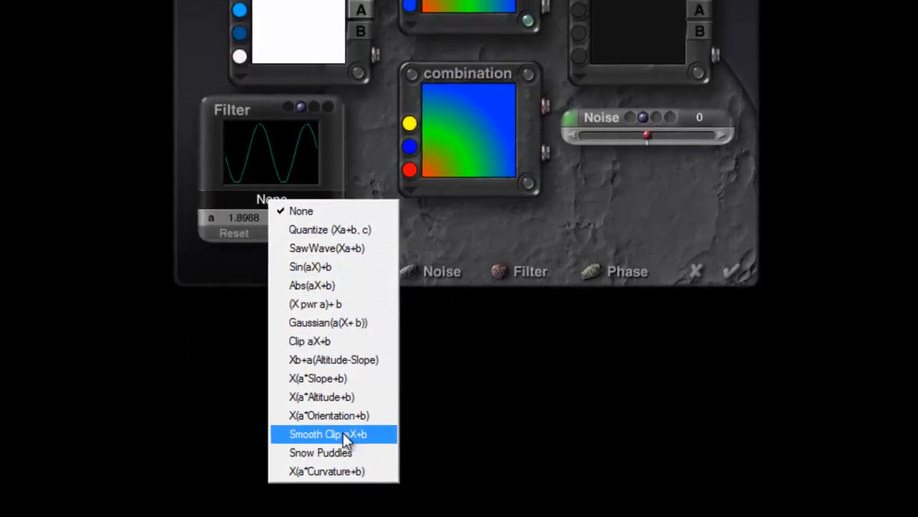
pyautogui.click(342, 425)
pyautogui.click(234, 223)
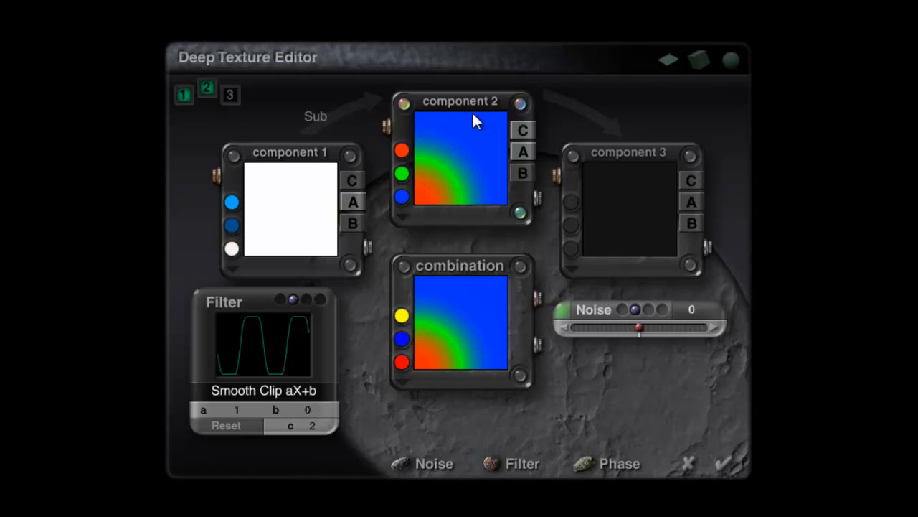
pyautogui.click(701, 456)
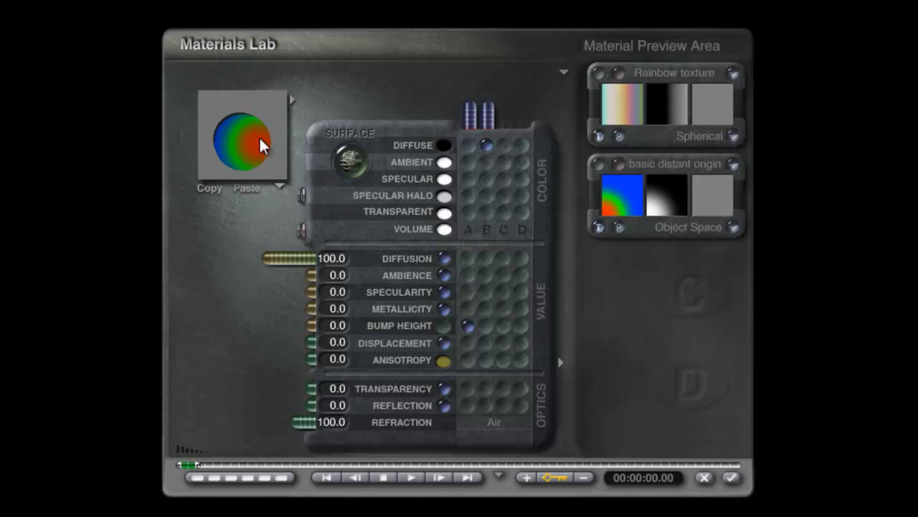
# Step: Set texture B's X, Y and Z offsets to 0
pyautogui.click(600, 163)
pyautogui.click(694, 230)
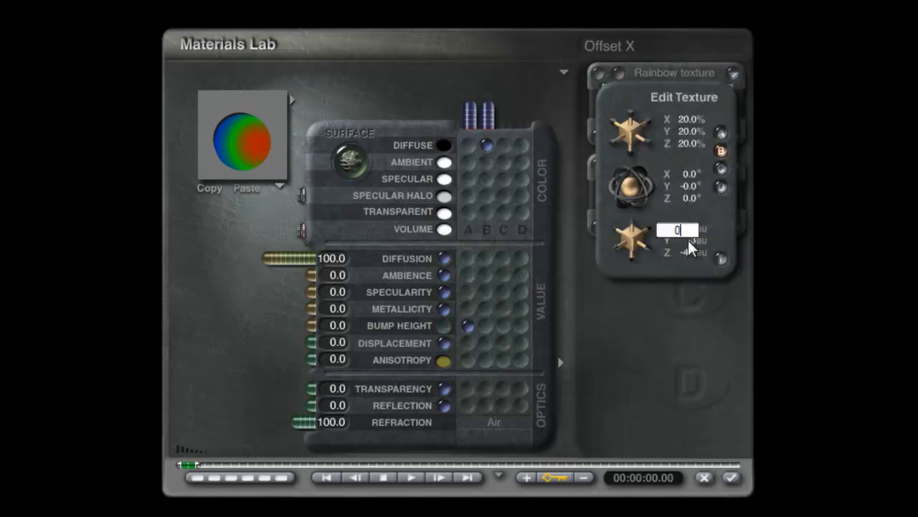
pyautogui.write('0')
pyautogui.press('Tab')
pyautogui.write('0')
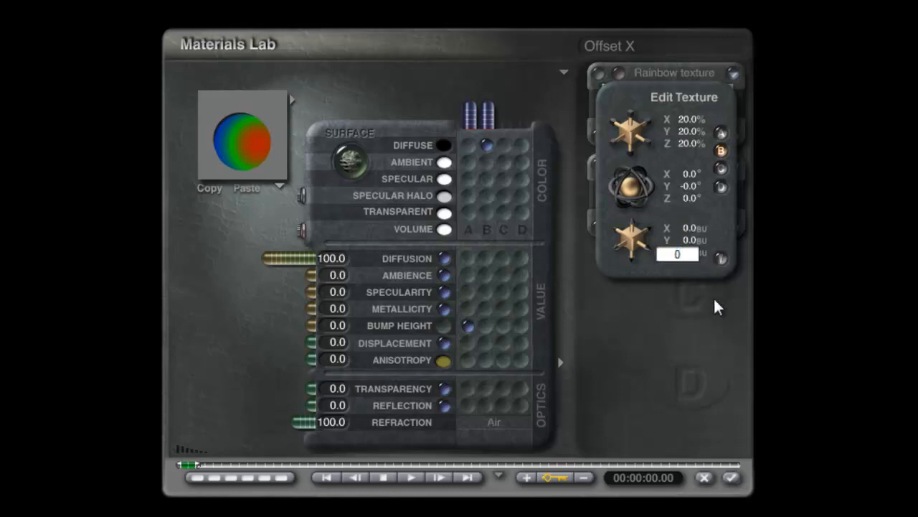
pyautogui.press('Return')
# Step: Scale texture B uniformly to 34% on X, Y and Z, and accept the texture transform
pyautogui.moveTo(636, 125); pyautogui.dragTo(633, 128)
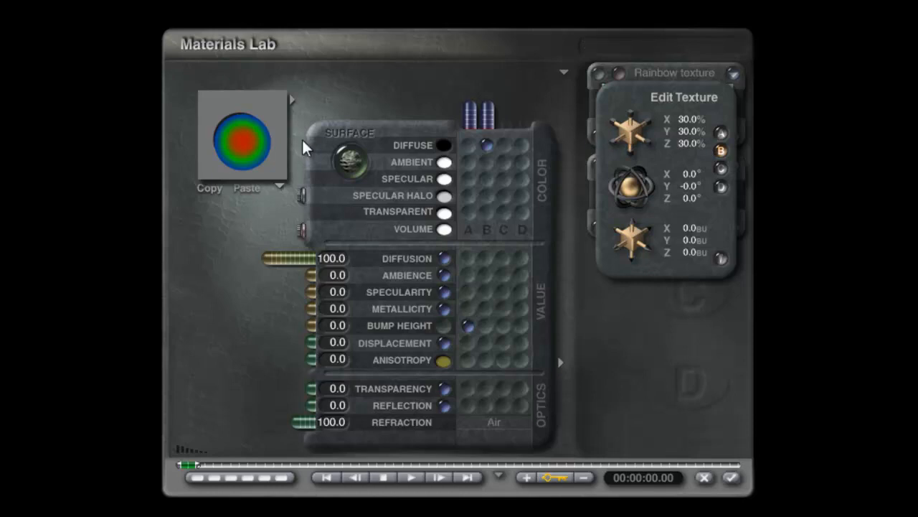
pyautogui.moveTo(629, 128); pyautogui.dragTo(628, 130)
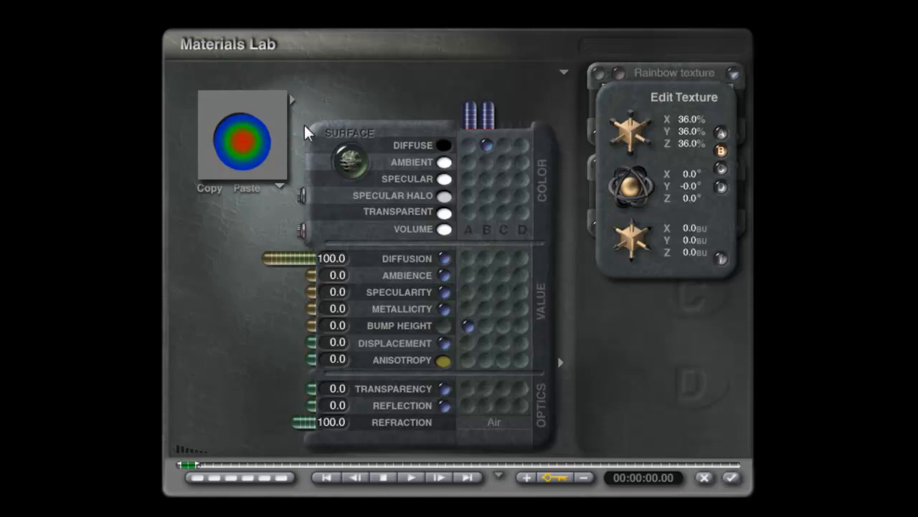
pyautogui.moveTo(631, 132); pyautogui.dragTo(630, 132)
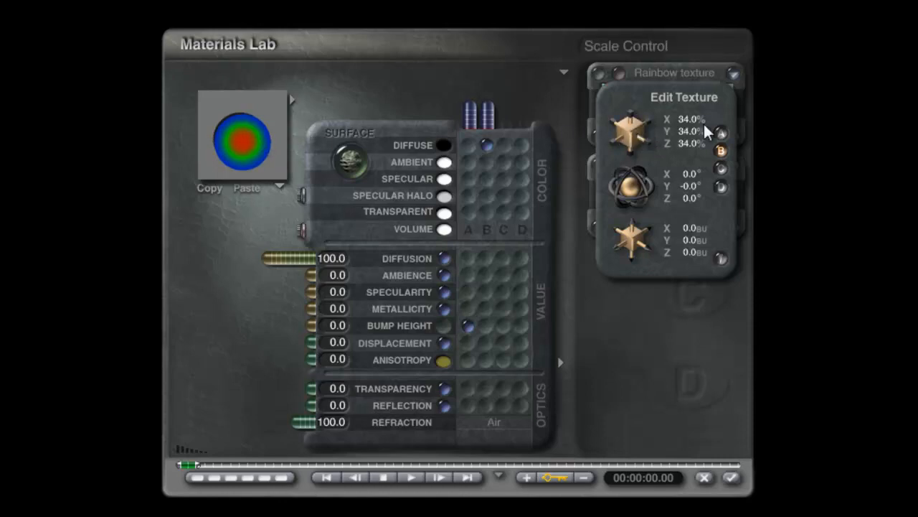
pyautogui.click(721, 259)
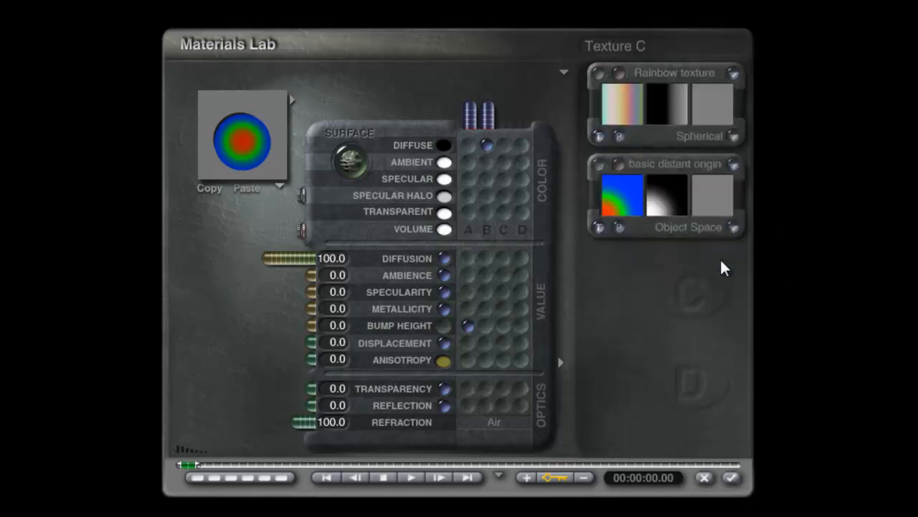
# Step: Drive specularity from texture B at a value of 100, and enable Alpha Scaling for texture B
pyautogui.click(487, 145)
pyautogui.click(486, 292)
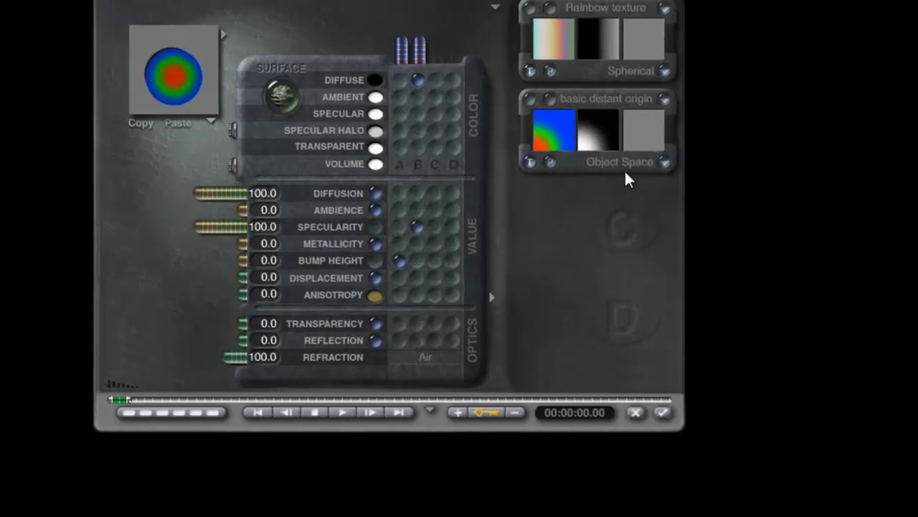
pyautogui.click(733, 227)
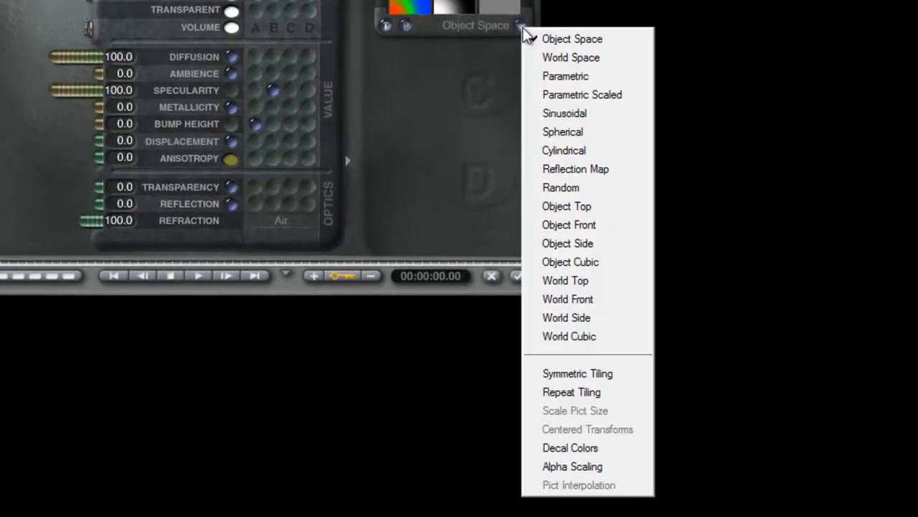
pyautogui.click(583, 465)
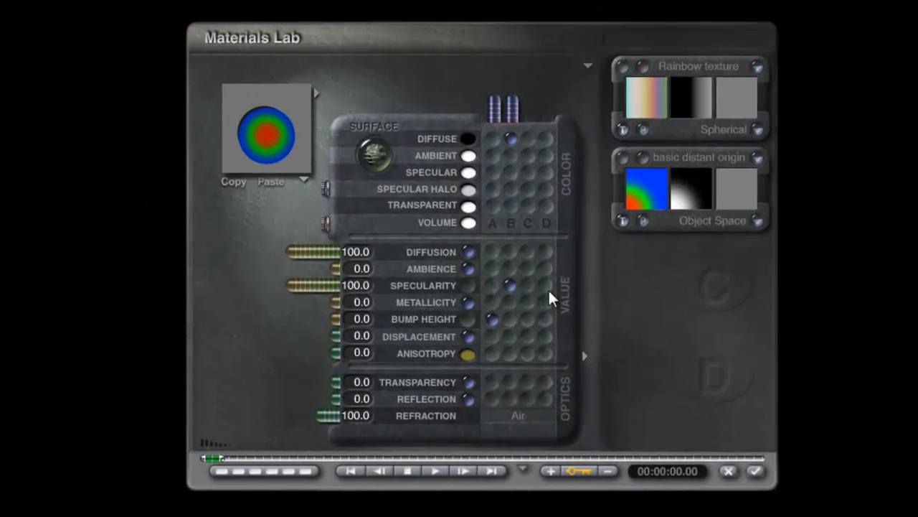
pyautogui.click(510, 285)
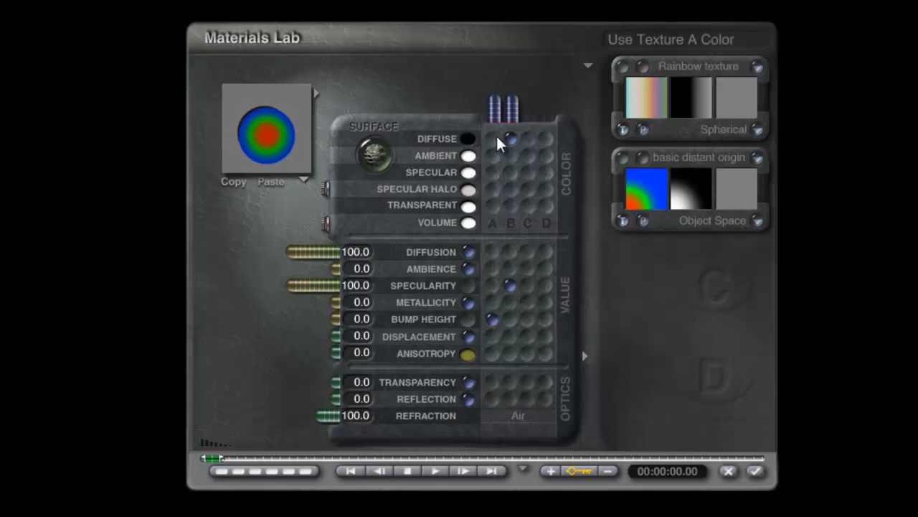
# Step: Drive the specular colour from texture A, and remove the texture from bump height
pyautogui.click(493, 174)
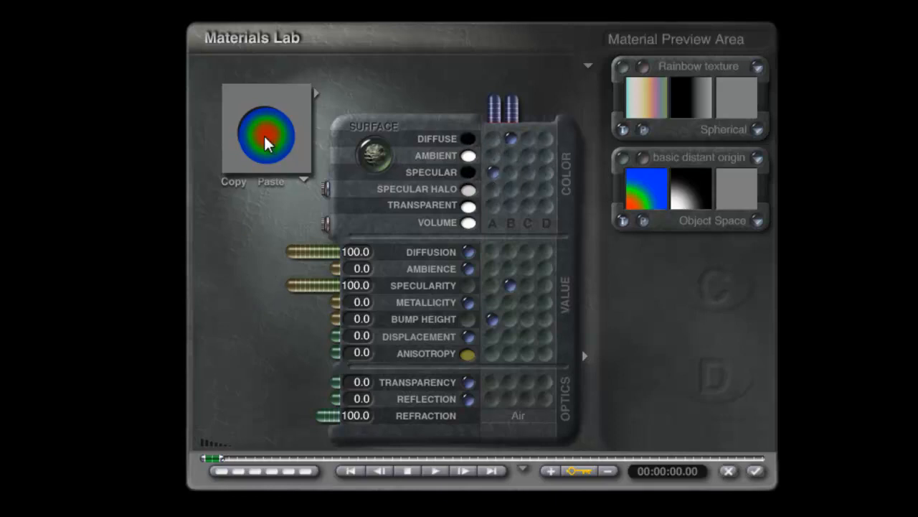
pyautogui.click(492, 318)
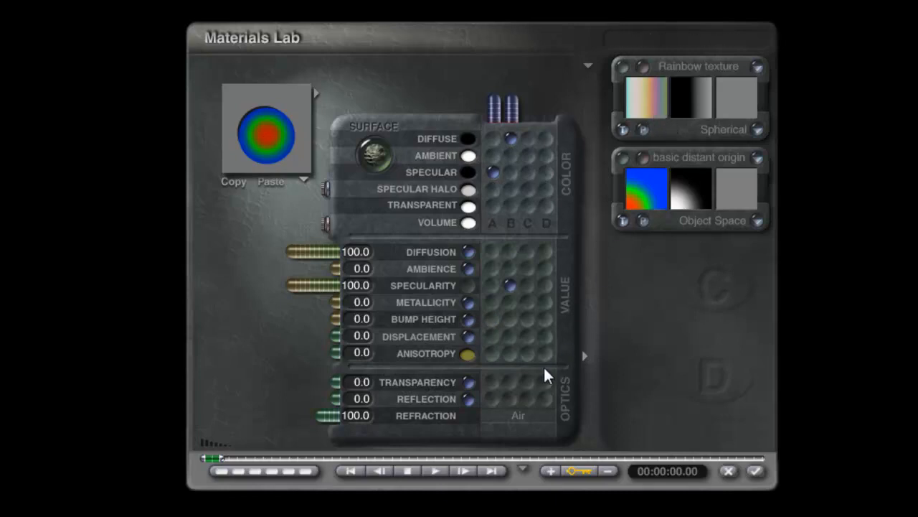
# Step: Set anisotropy to 100 and drive it from texture A
pyautogui.moveTo(335, 352); pyautogui.dragTo(261, 340)
pyautogui.click(492, 352)
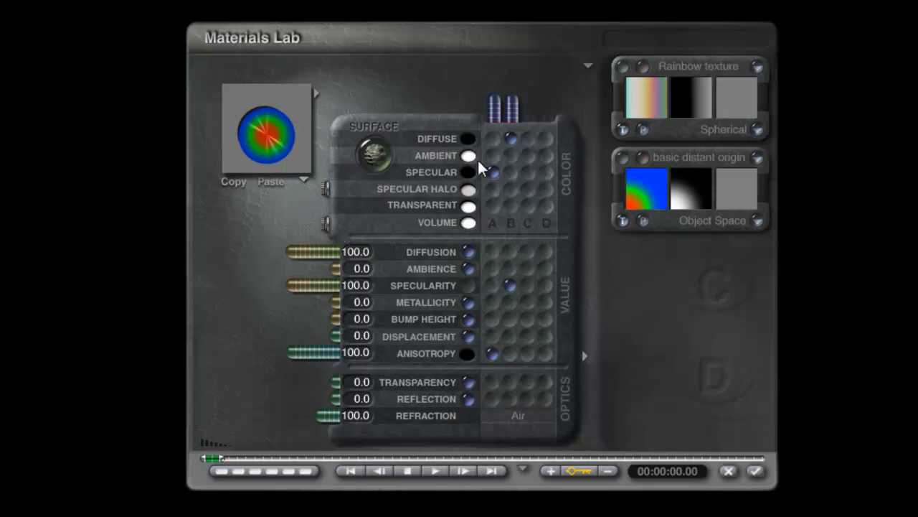
# Step: Clear the texture from the diffuse colour, set diffusion to 0 and transparency to 100, and accept the material
pyautogui.click(468, 138)
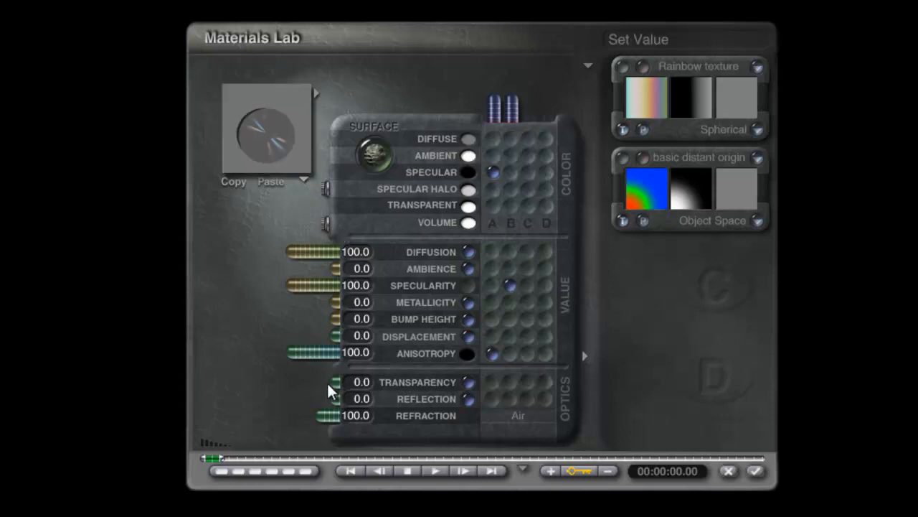
pyautogui.moveTo(335, 381); pyautogui.dragTo(205, 388)
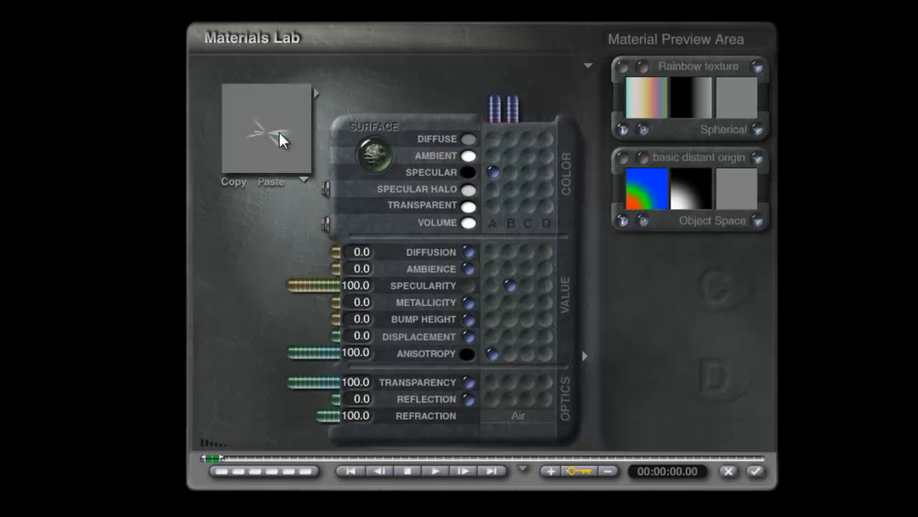
pyautogui.moveTo(266, 141)
pyautogui.mouseDown()
pyautogui.moveTo(294, 143)
pyautogui.moveTo(251, 146)
pyautogui.moveTo(262, 137)
pyautogui.mouseUp()
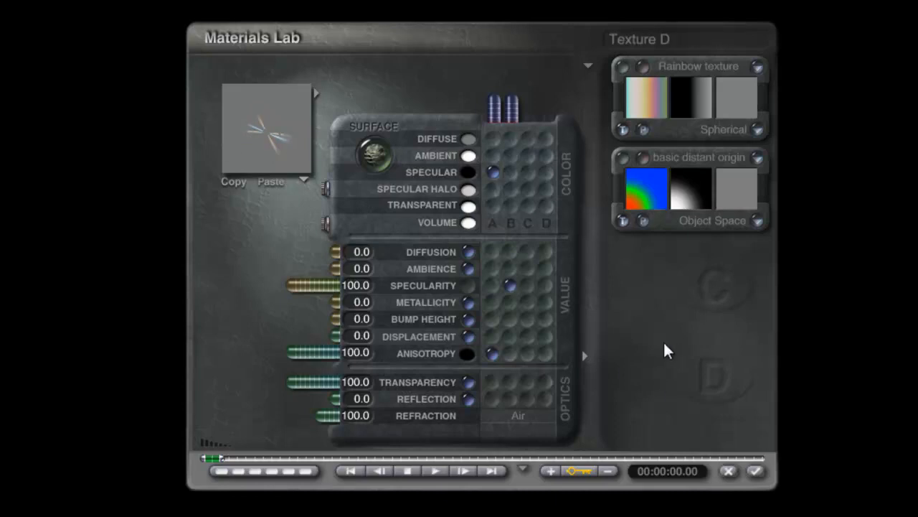
pyautogui.click(753, 470)
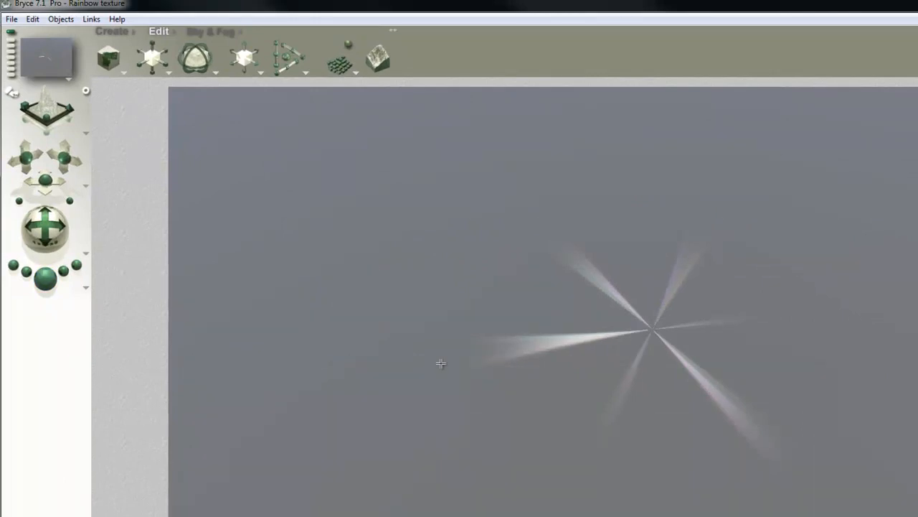
# Step: Move the 2D disk farther in front of the camera in the top view, and check its placement from the side
pyautogui.click(329, 368)
pyautogui.moveTo(43, 237); pyautogui.dragTo(45, 234)
pyautogui.press('2')
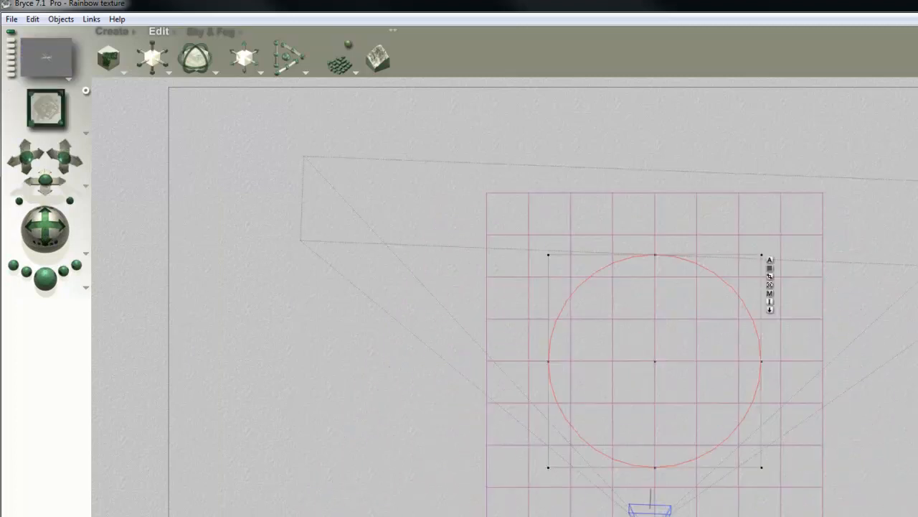
pyautogui.moveTo(660, 435); pyautogui.dragTo(641, 218)
pyautogui.press('3')
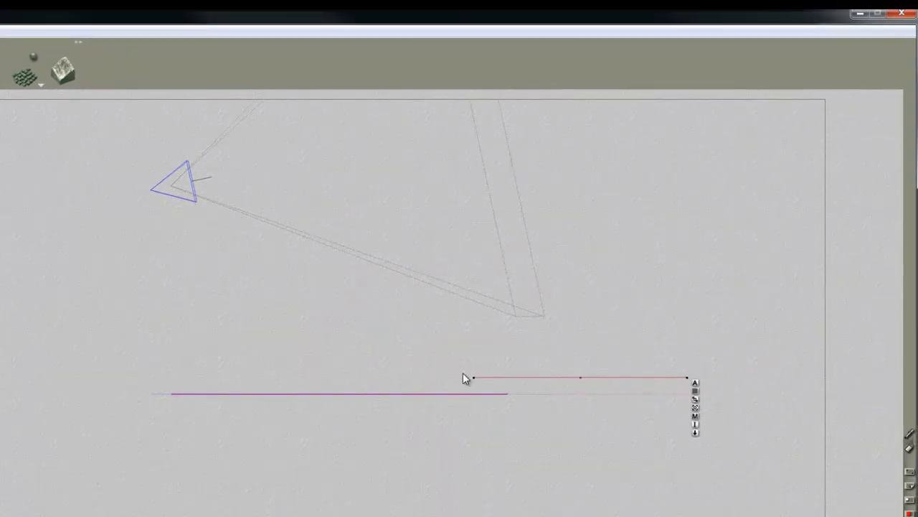
# Step: Set the 2D disk to track the perspective camera
pyautogui.click(694, 383)
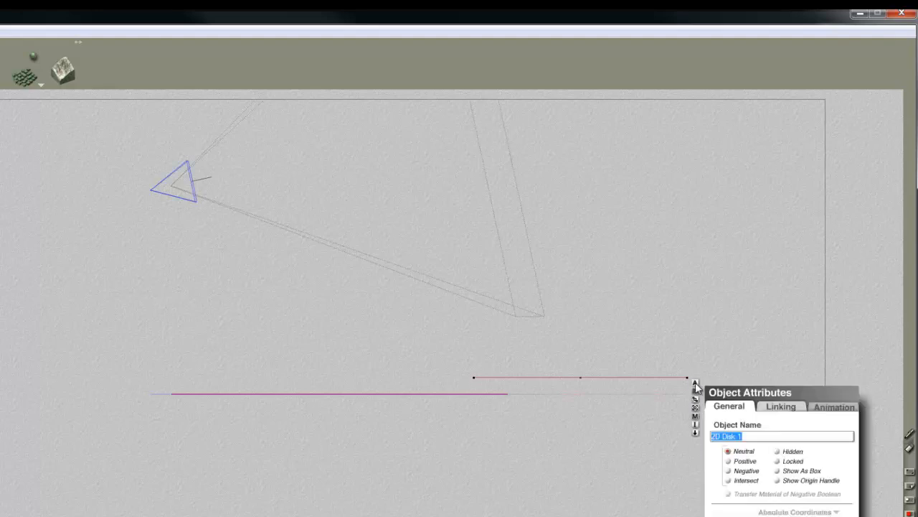
pyautogui.click(787, 409)
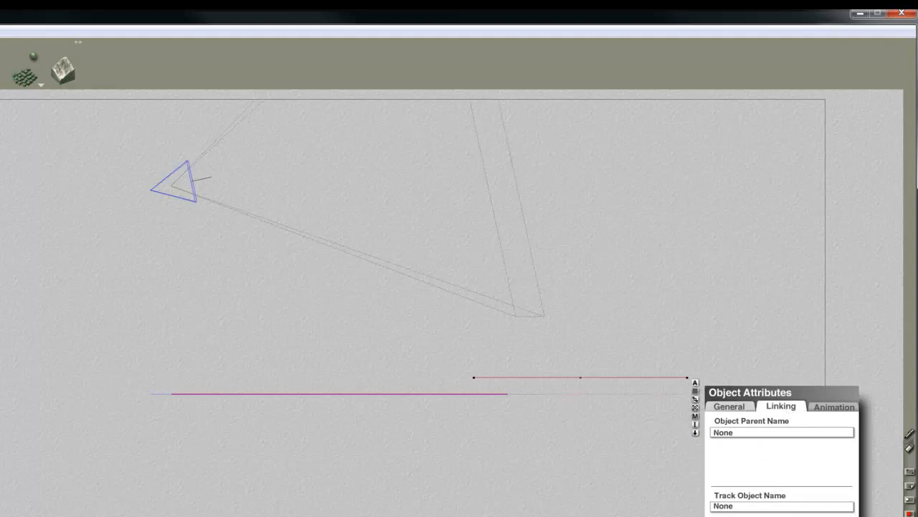
pyautogui.click(818, 515)
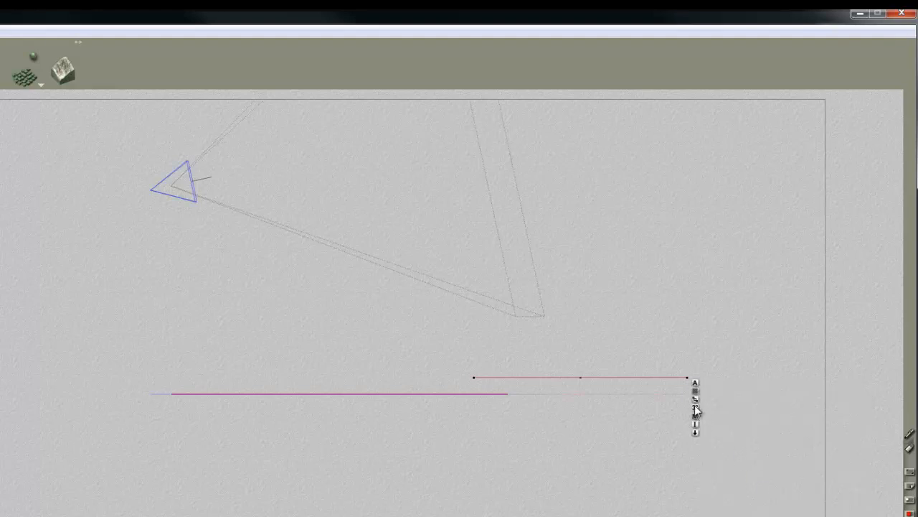
pyautogui.click(695, 407)
pyautogui.click(182, 179)
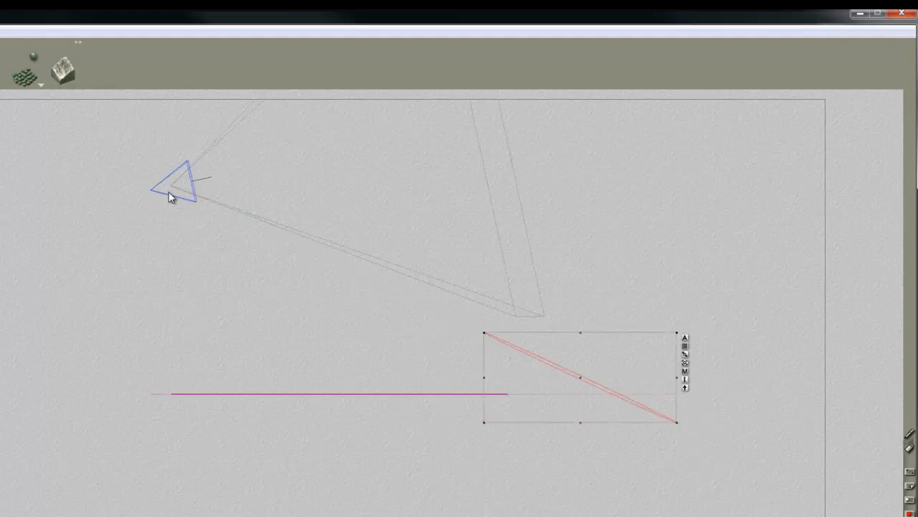
pyautogui.press('1')
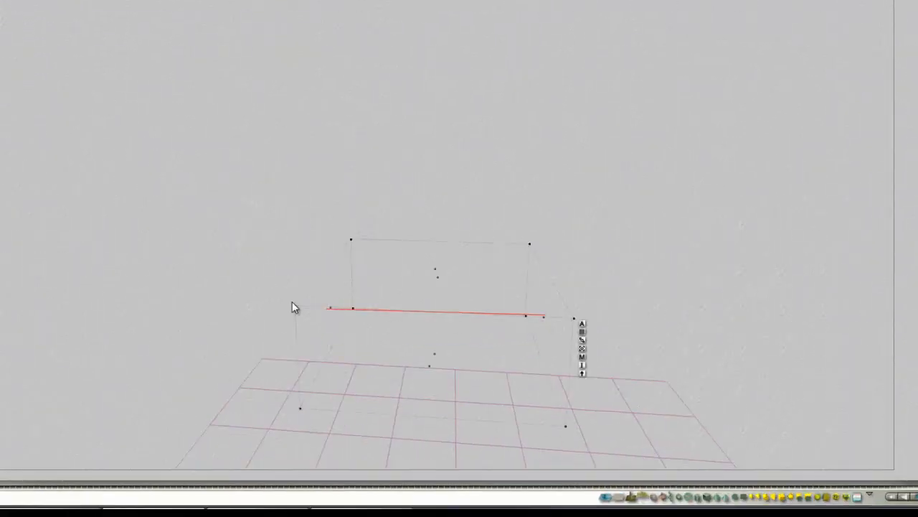
# Step: Set the disk's tracking orientation to +Y and accept the object attributes
pyautogui.click(583, 322)
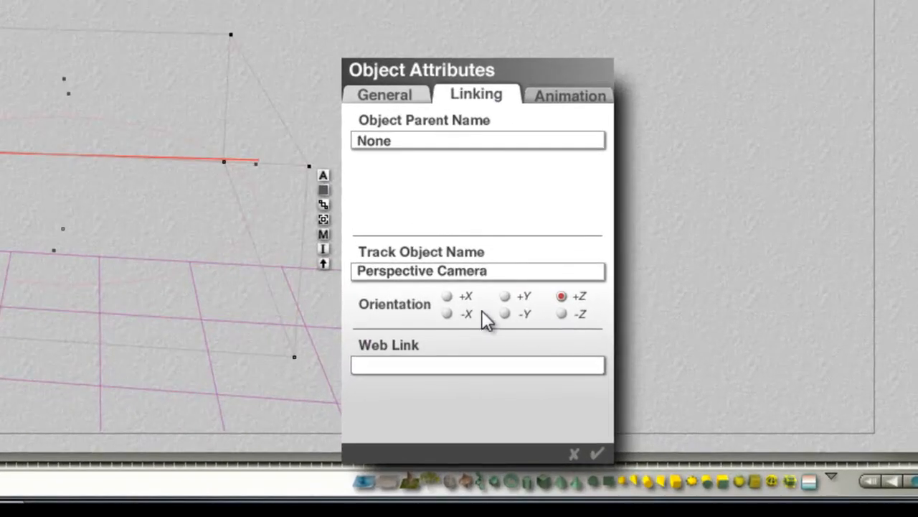
pyautogui.click(505, 297)
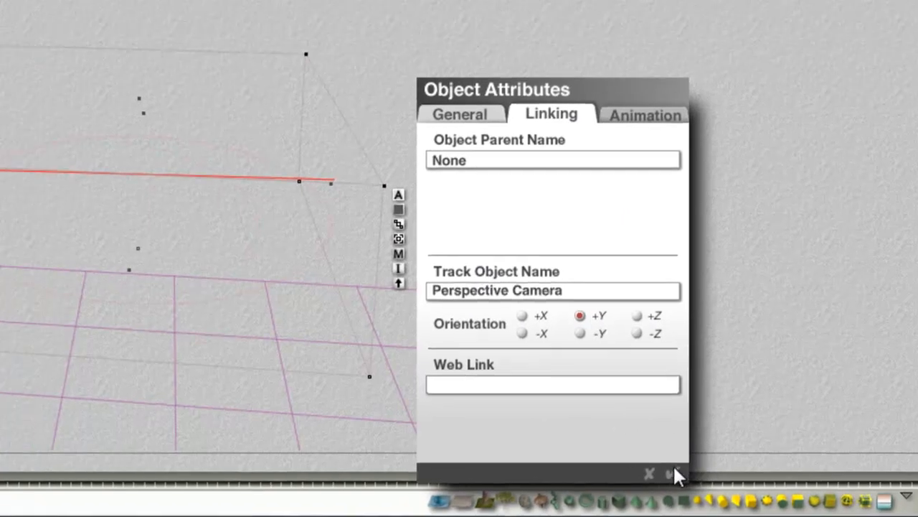
pyautogui.click(598, 454)
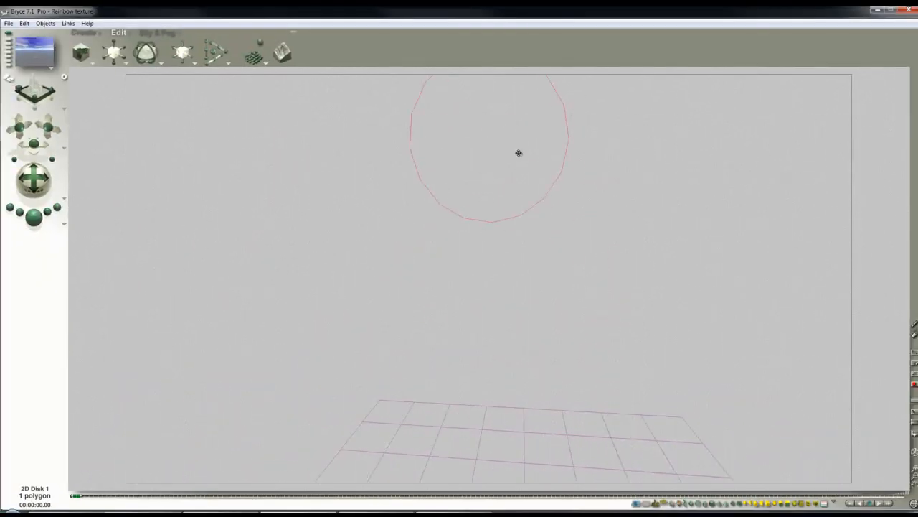
# Step: Frame the disk near the centre of the camera view above the horizon, and render the scene
pyautogui.moveTo(518, 153); pyautogui.dragTo(519, 149)
pyautogui.moveTo(34, 179); pyautogui.dragTo(34, 215)
pyautogui.click(34, 219)
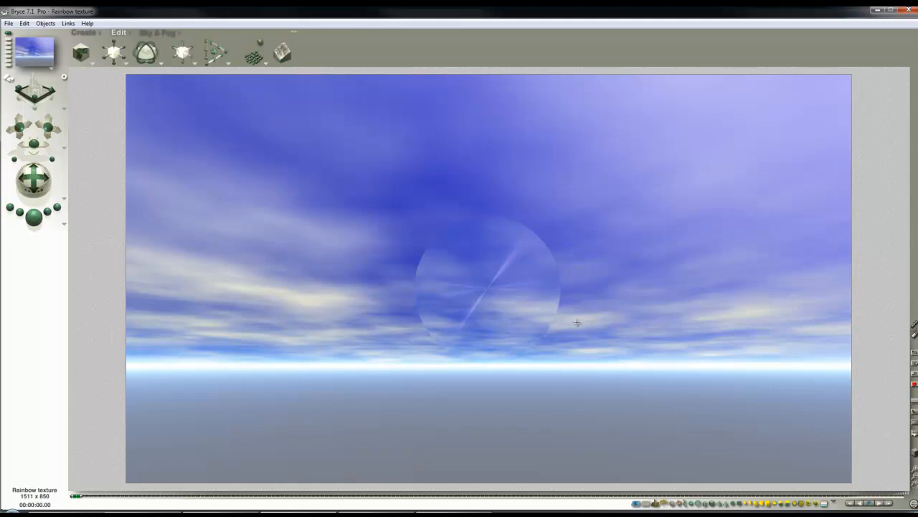
pyautogui.moveTo(513, 312); pyautogui.dragTo(554, 263)
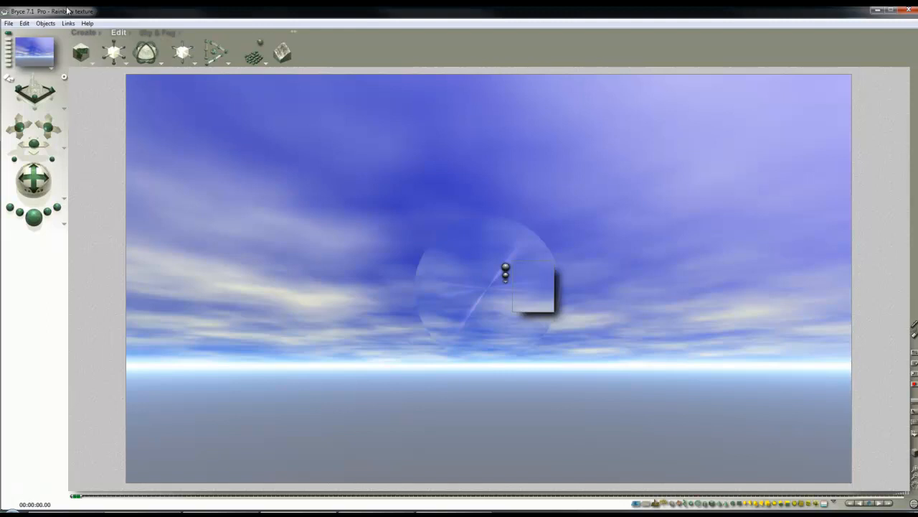
# Step: Switch the sky to custom colours, turn off the clouds, and render the scene
pyautogui.click(163, 34)
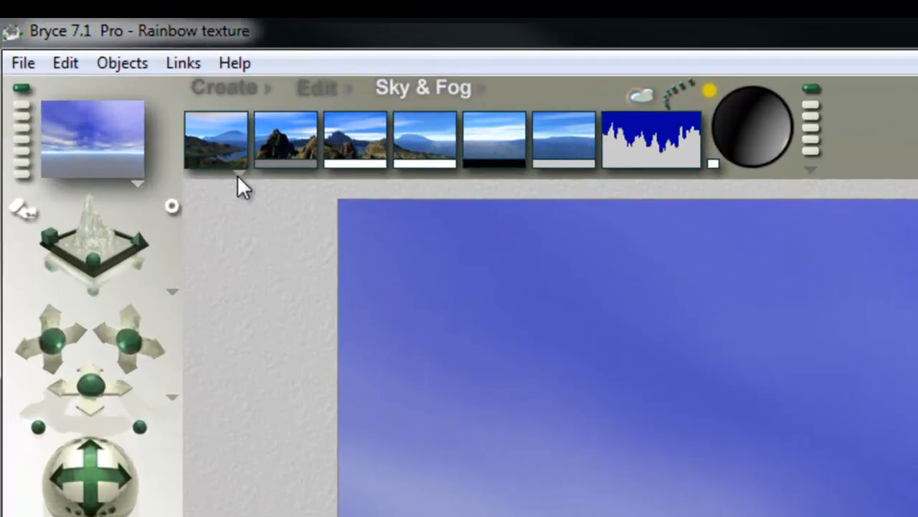
pyautogui.click(238, 173)
pyautogui.click(288, 241)
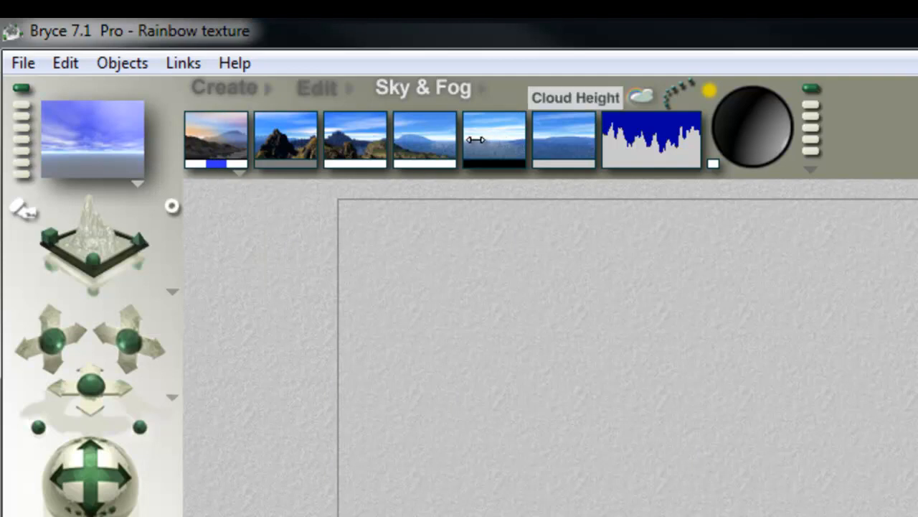
pyautogui.moveTo(478, 139); pyautogui.dragTo(459, 140)
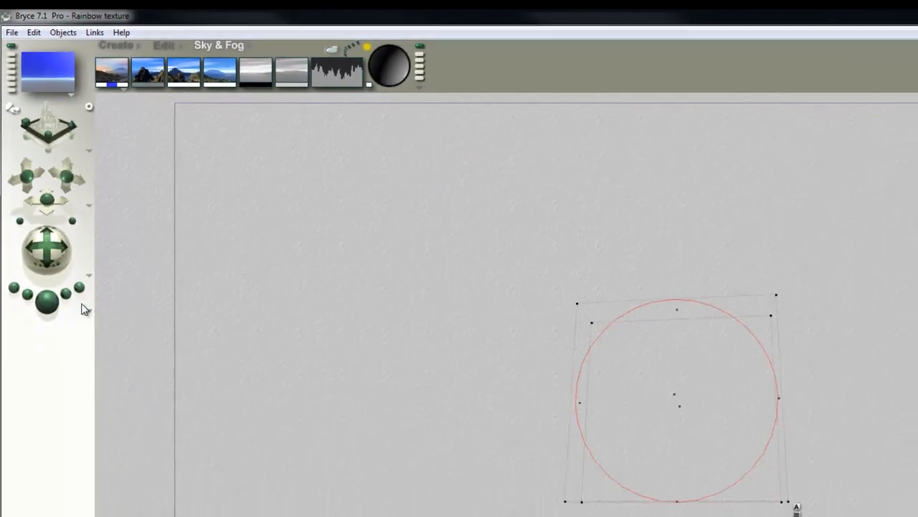
pyautogui.click(52, 309)
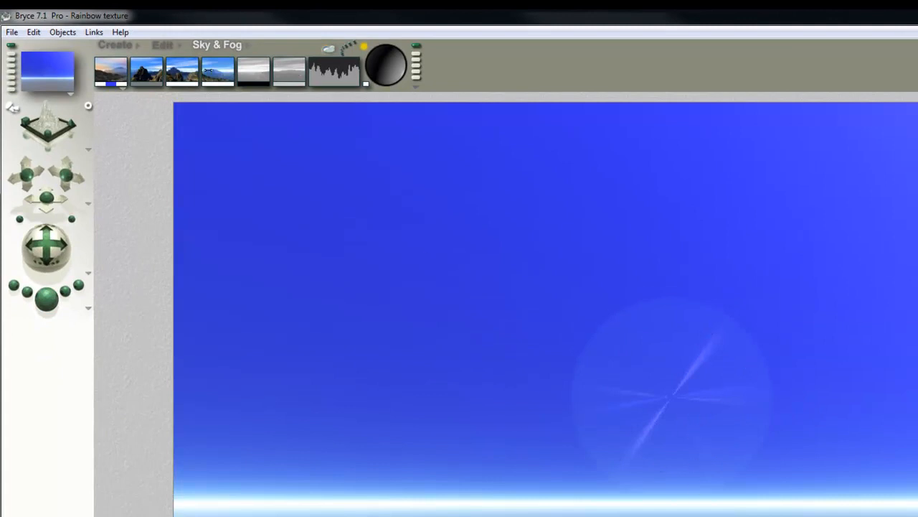
# Step: Turn off the haze and render the scene with the plain sky
pyautogui.click(211, 72)
pyautogui.click(50, 298)
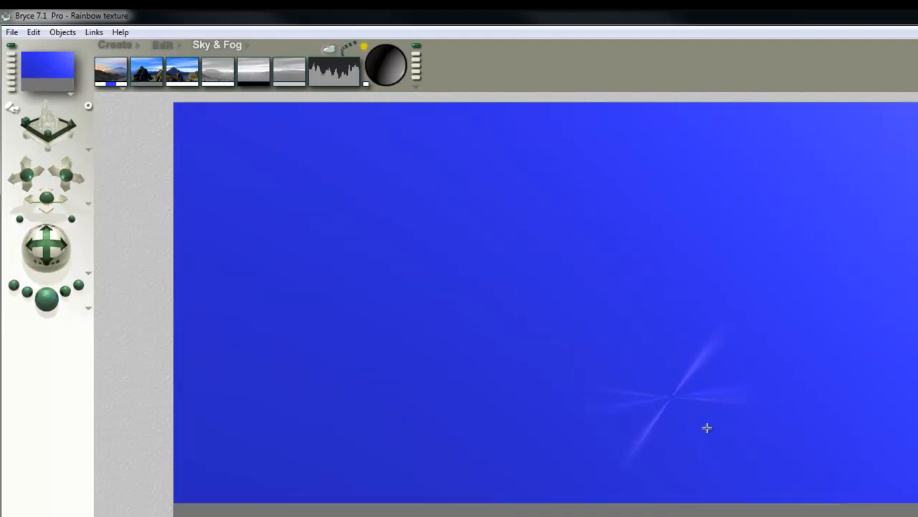
pyautogui.press('Escape')
pyautogui.press('3')
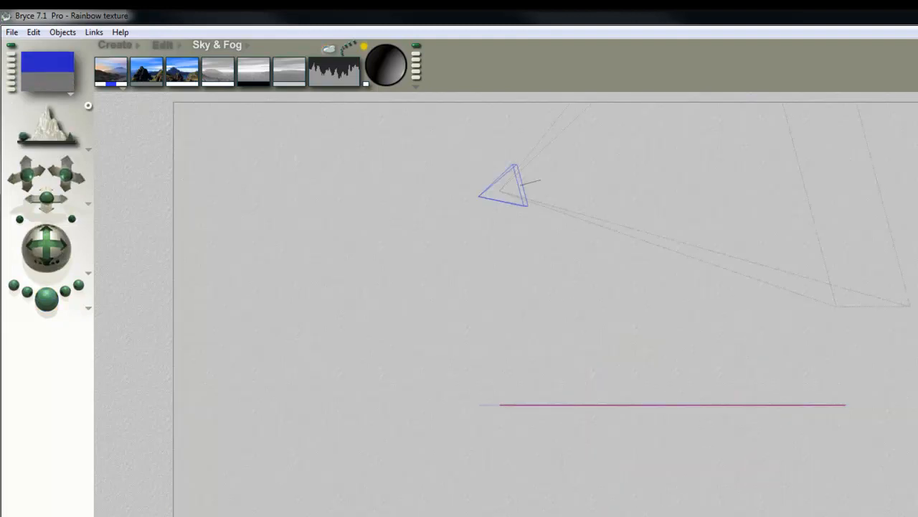
pyautogui.press('2')
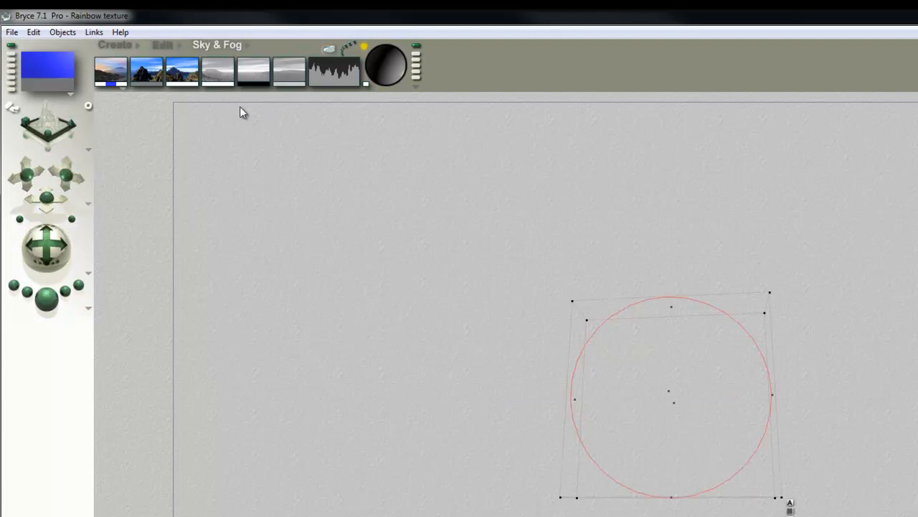
# Step: Change the blue custom sky colour to a deep violet-blue and render the result
pyautogui.click(112, 84)
pyautogui.moveTo(113, 83); pyautogui.dragTo(164, 133)
pyautogui.moveTo(116, 82); pyautogui.dragTo(185, 109)
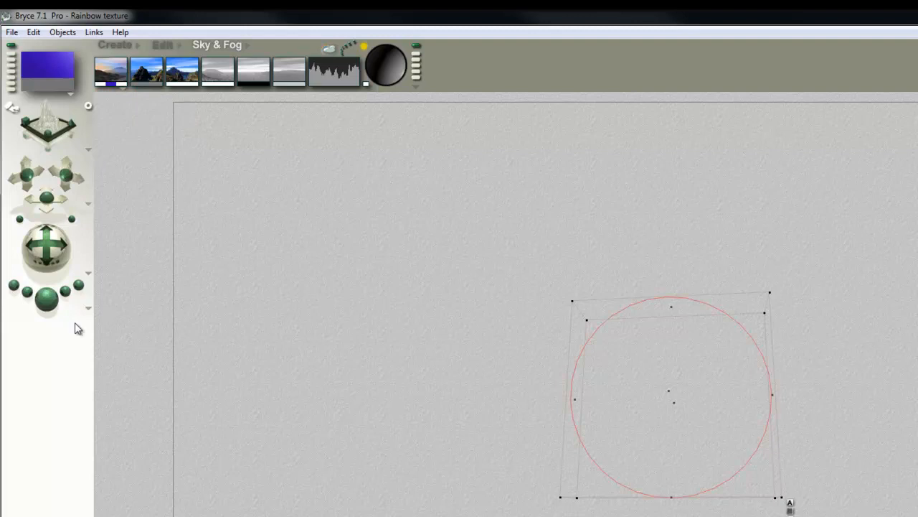
pyautogui.click(41, 304)
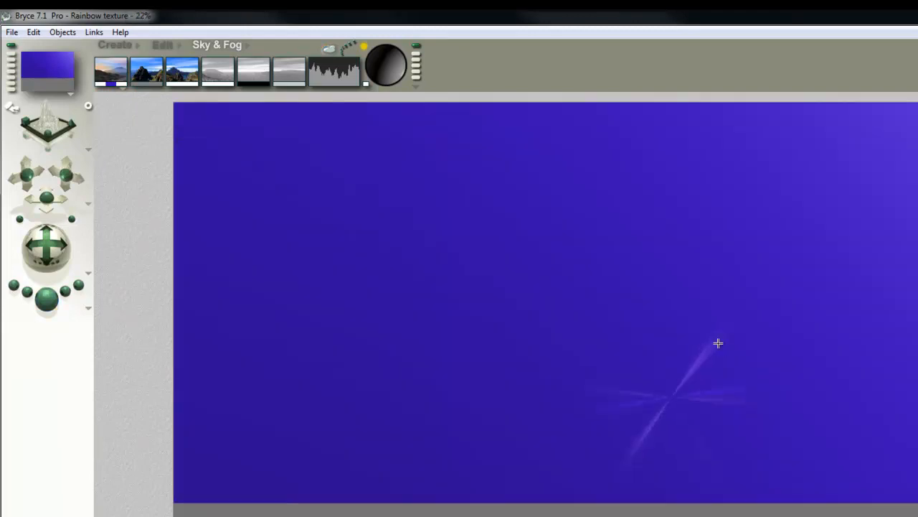
# Step: Hide the sun and moon in the Sky Lab, and enable image-based lighting with an HDRI image rendered from the current sky
pyautogui.click(328, 52)
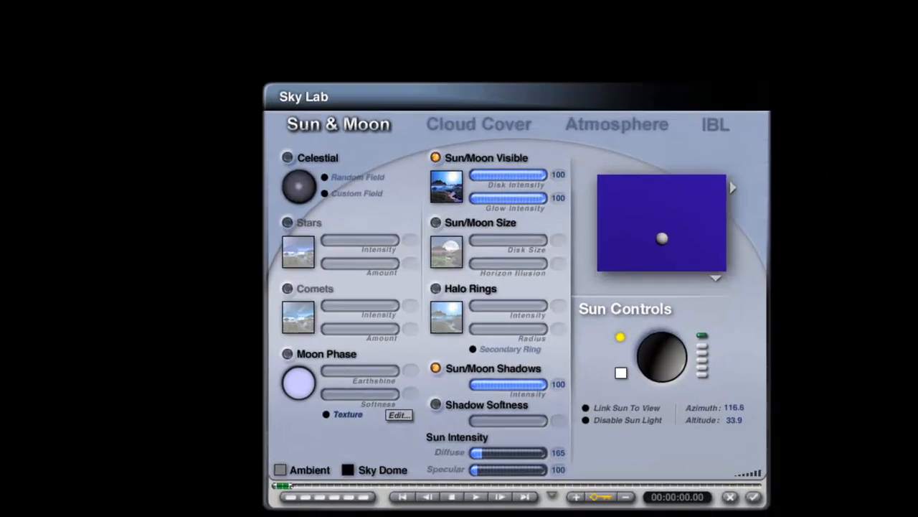
pyautogui.click(357, 106)
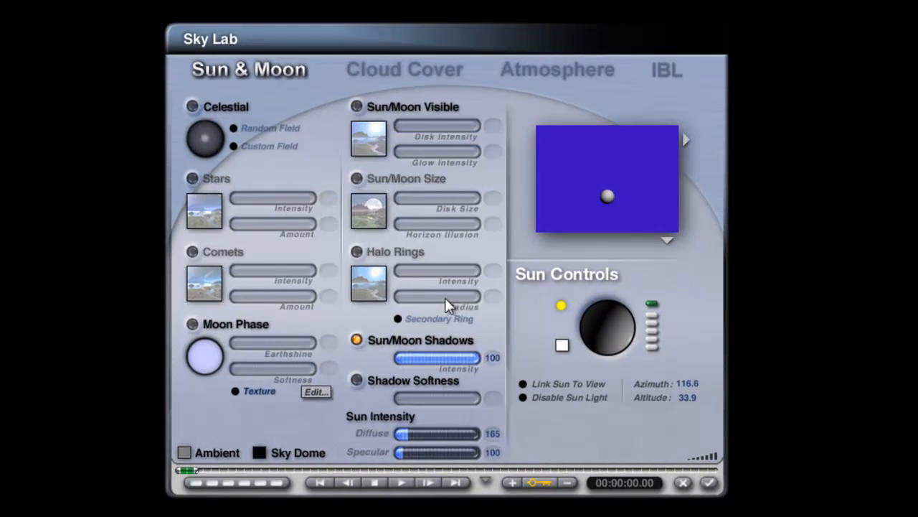
pyautogui.click(665, 69)
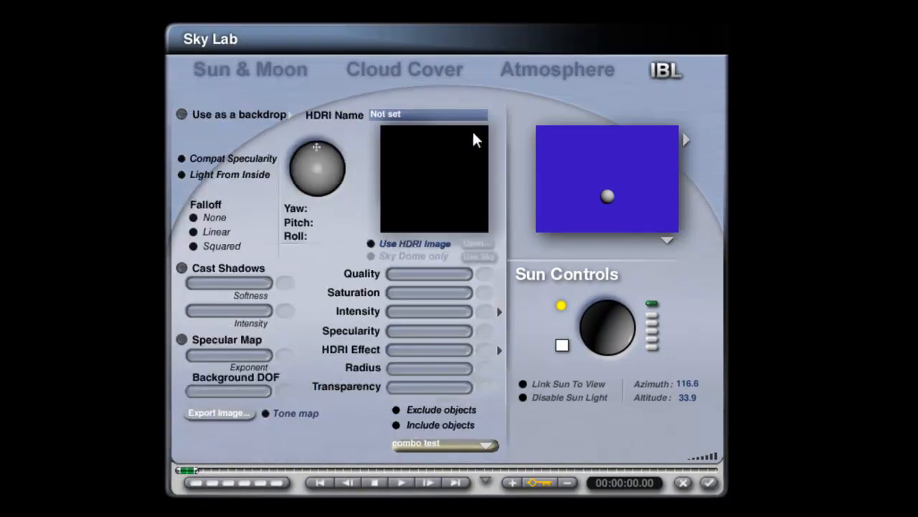
pyautogui.click(372, 245)
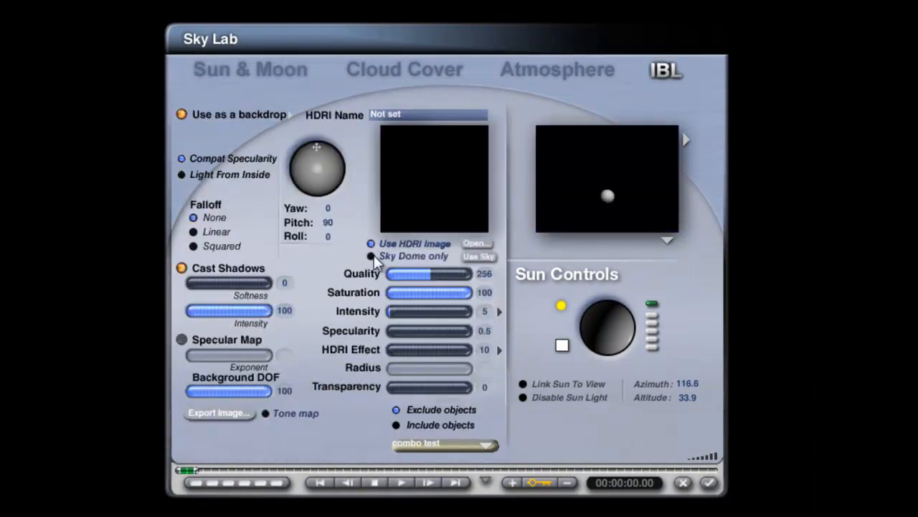
pyautogui.click(478, 256)
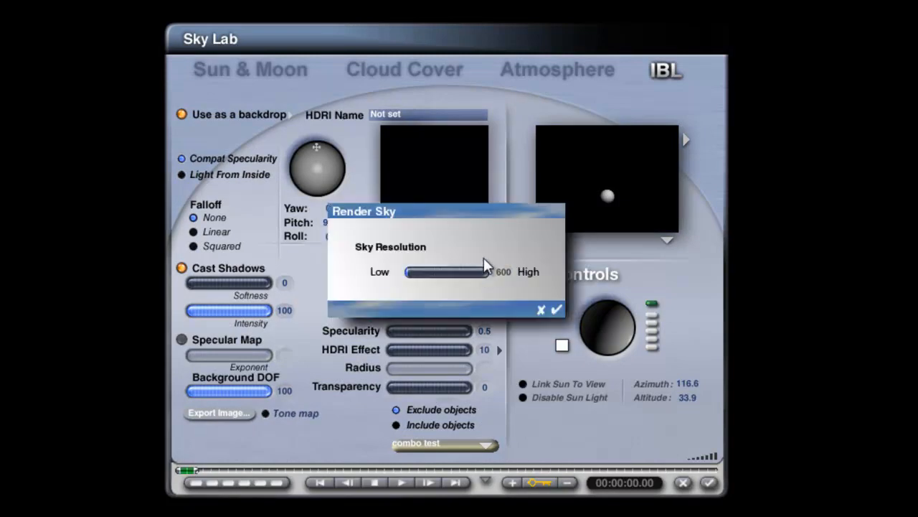
pyautogui.click(557, 309)
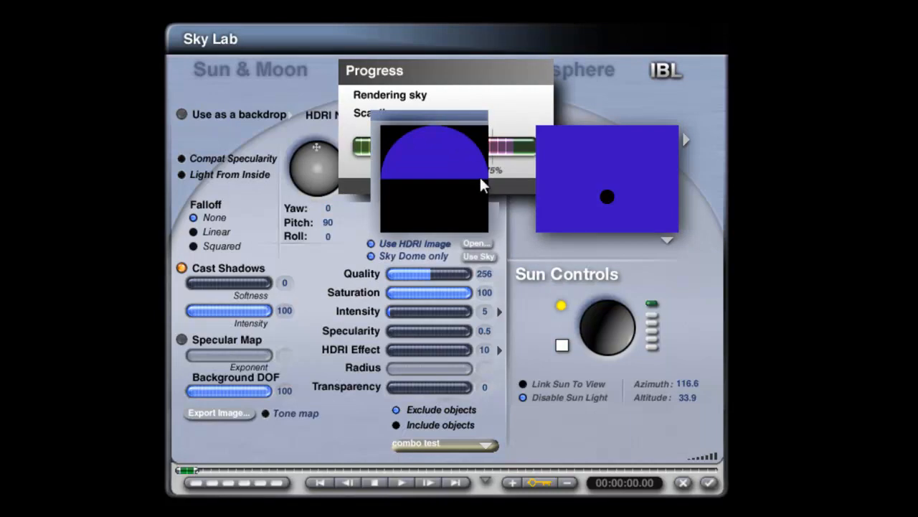
# Step: Use the rendered sky image as the scene's backdrop
pyautogui.click(182, 115)
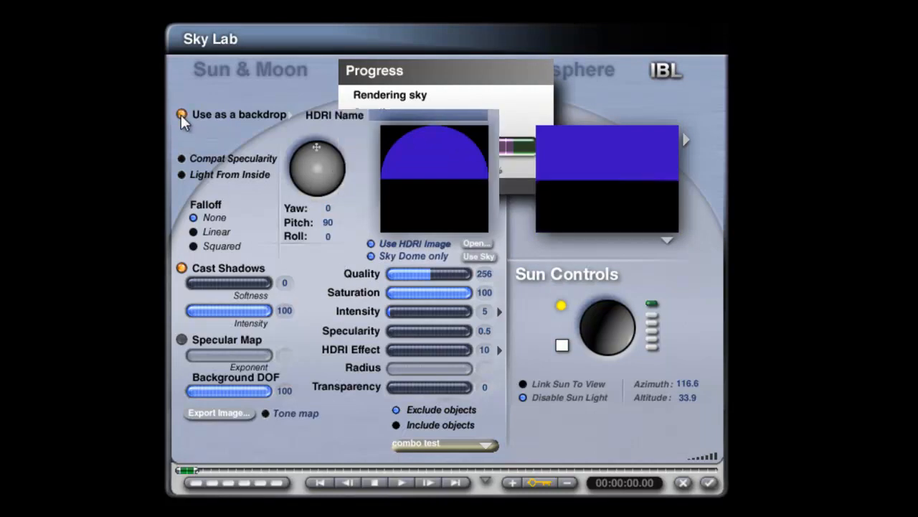
pyautogui.click(288, 114)
pyautogui.click(334, 162)
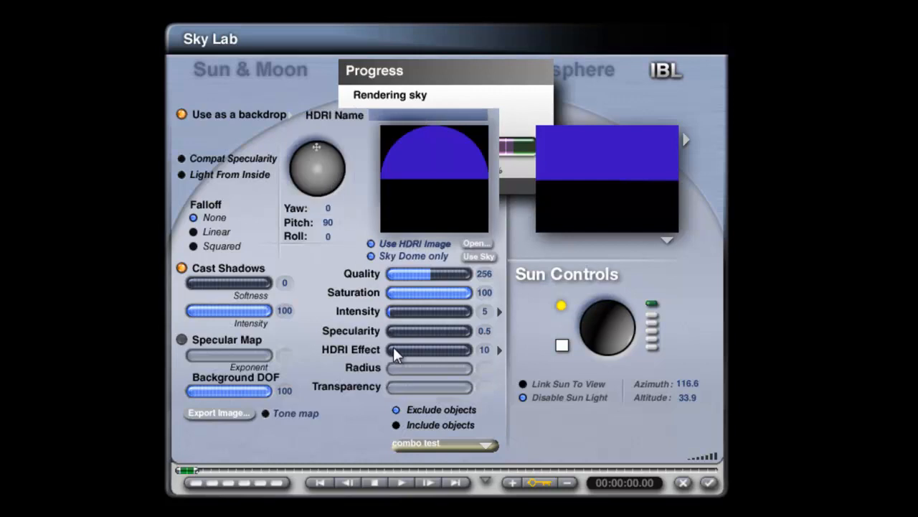
# Step: Set the image-based lighting's specularity and HDRI effect to 0, and its quality to 16
pyautogui.write('0')
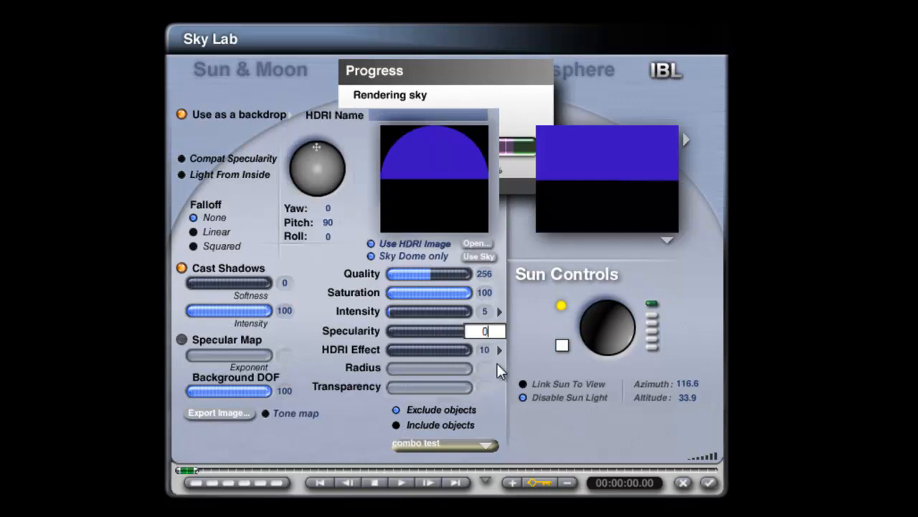
pyautogui.click(487, 351)
pyautogui.write('0')
pyautogui.press('Return')
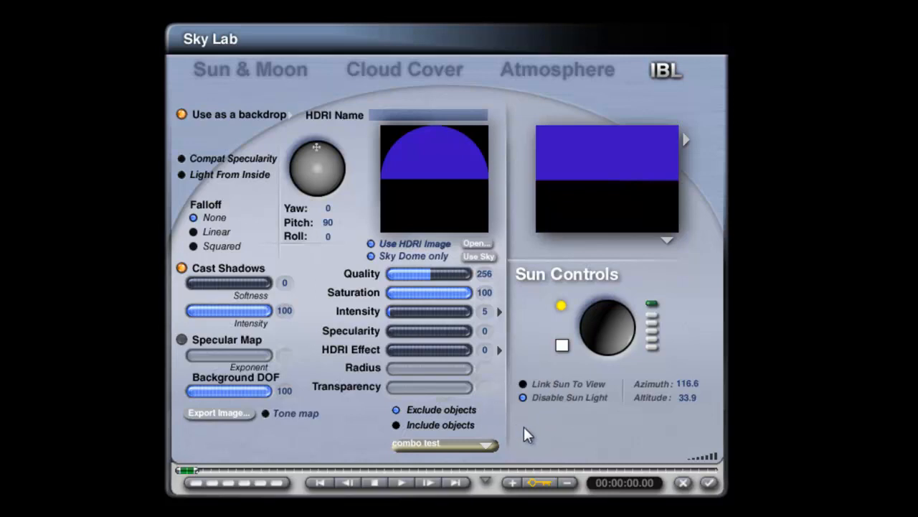
pyautogui.moveTo(421, 271); pyautogui.dragTo(389, 273)
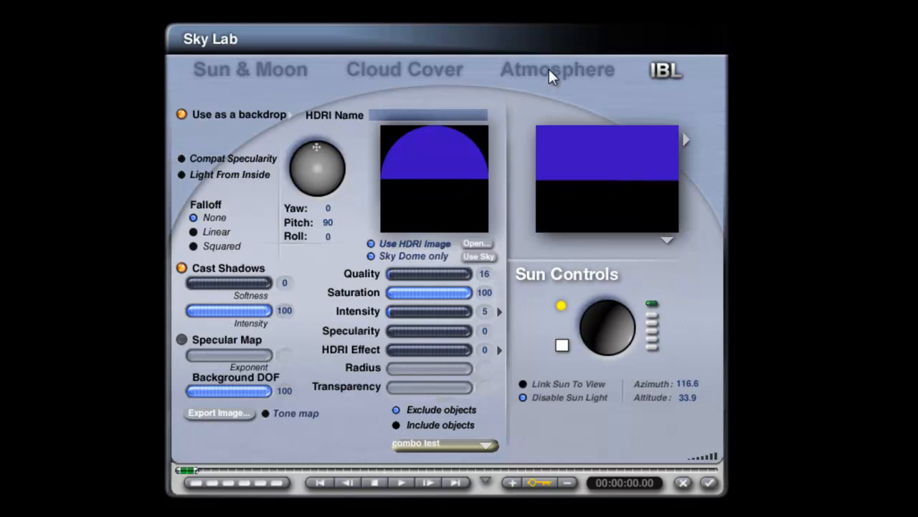
# Step: Enable haze in the atmosphere, and make the sun and moon visible with halo rings
pyautogui.click(504, 70)
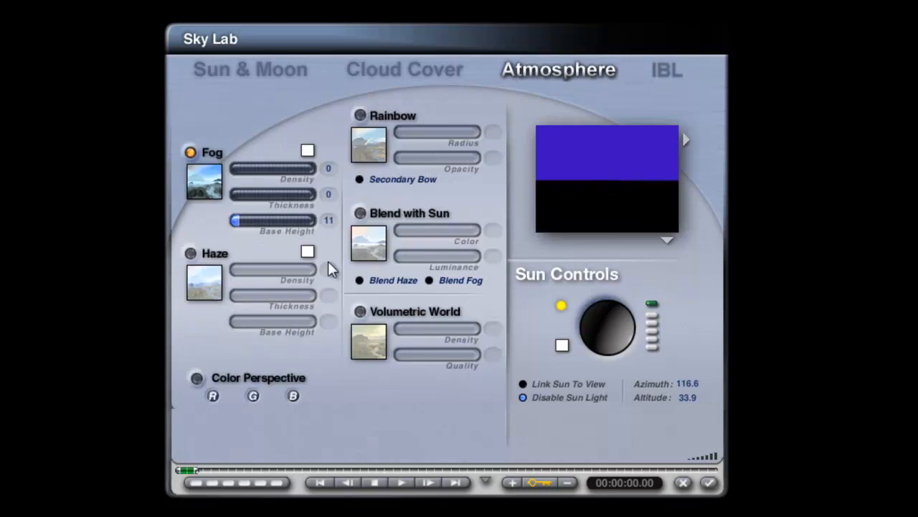
pyautogui.click(191, 254)
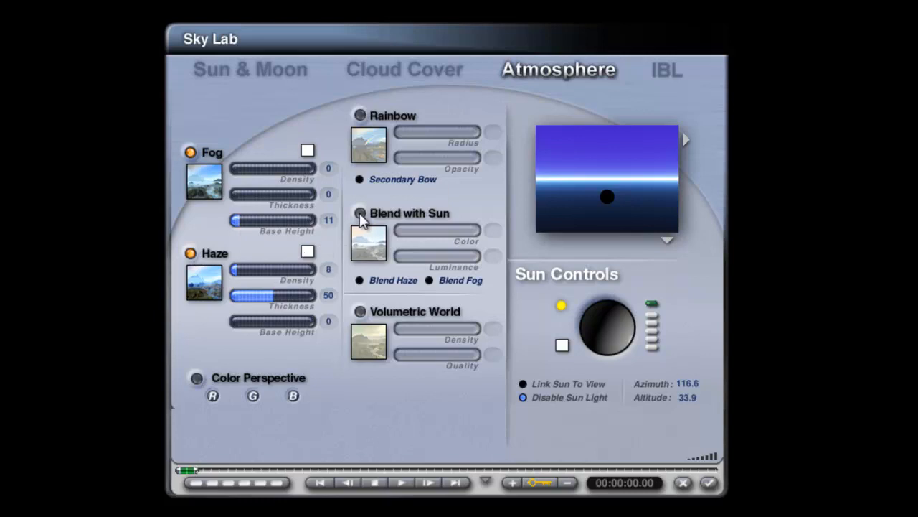
pyautogui.click(369, 75)
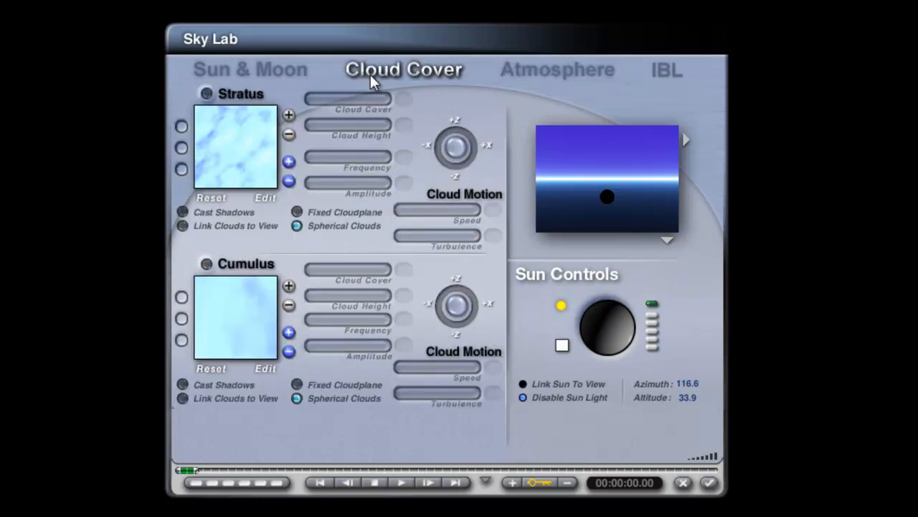
pyautogui.click(287, 73)
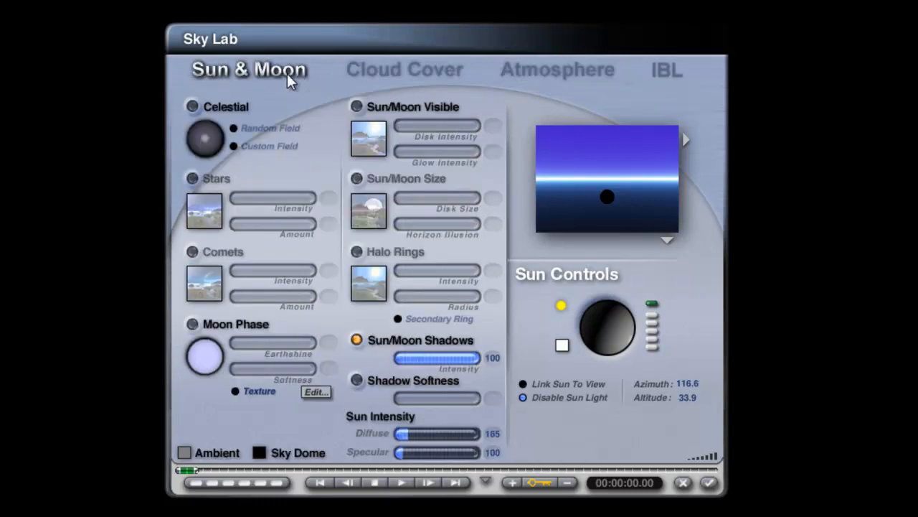
pyautogui.click(357, 106)
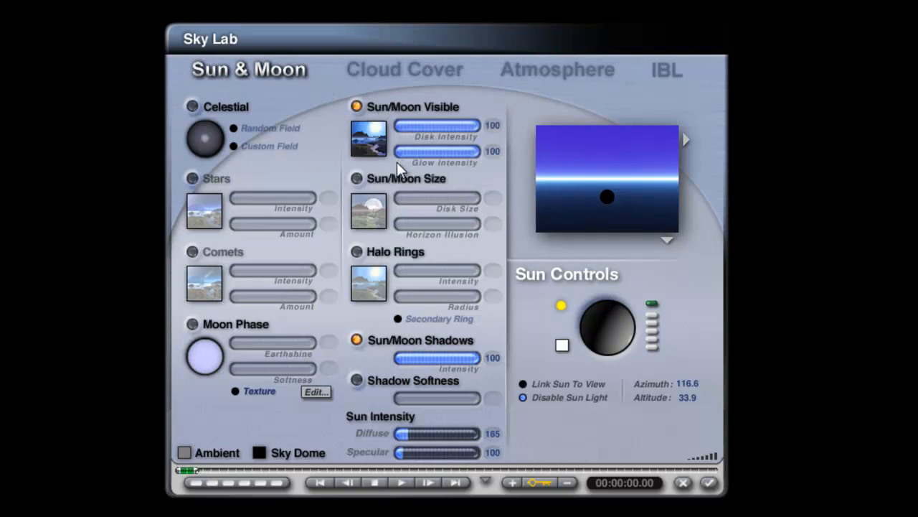
pyautogui.click(356, 251)
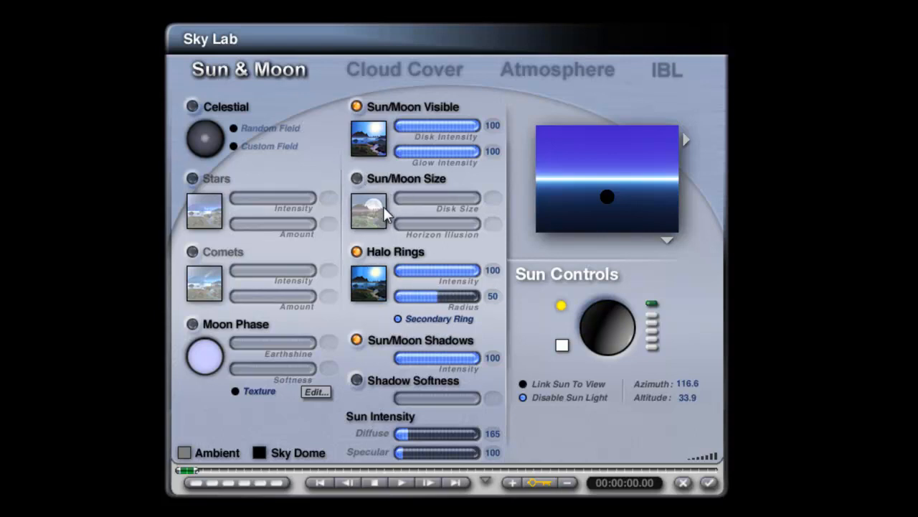
# Step: Enable celestial stars with an intensity of 100 and an amount of 15000, and render the sky
pyautogui.click(193, 106)
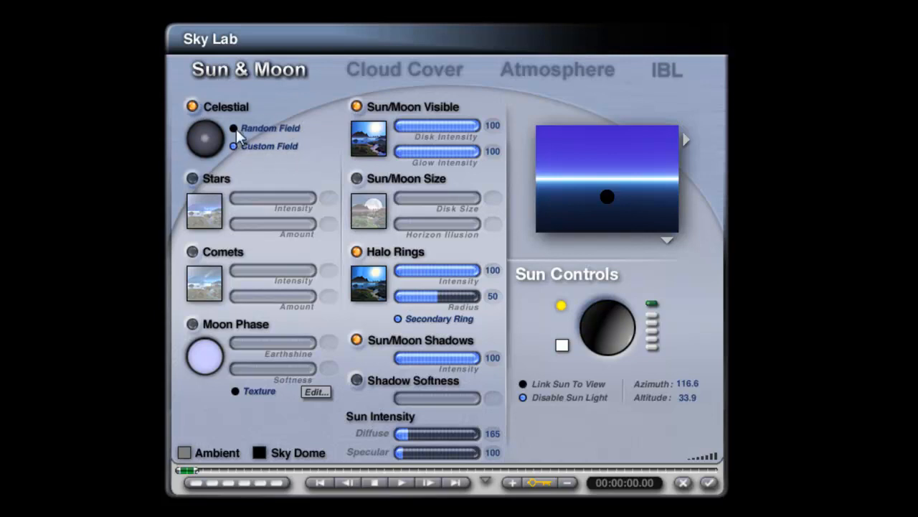
pyautogui.click(192, 178)
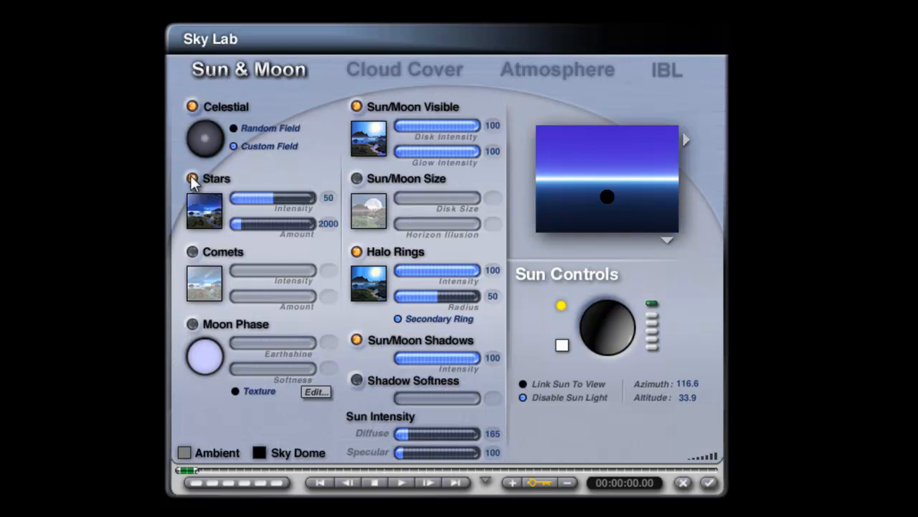
pyautogui.moveTo(269, 197); pyautogui.dragTo(310, 198)
pyautogui.moveTo(249, 225); pyautogui.dragTo(261, 229)
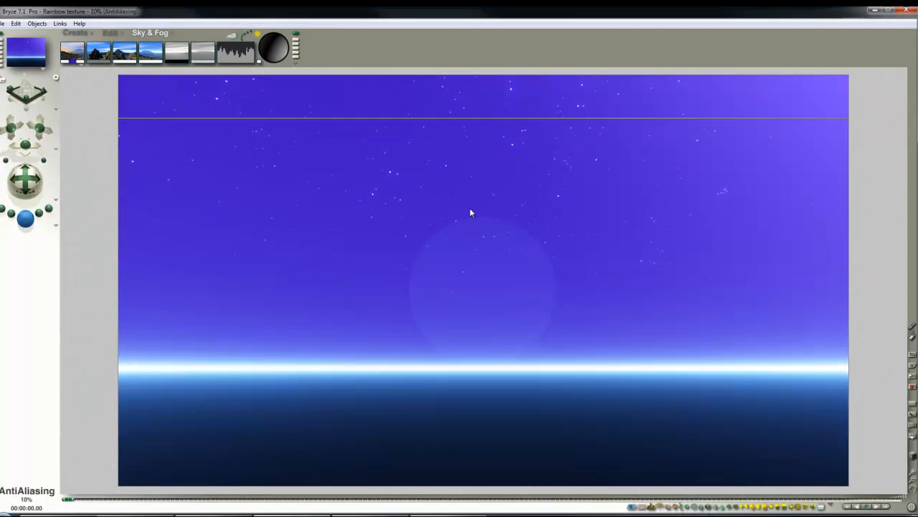
pyautogui.click(527, 282)
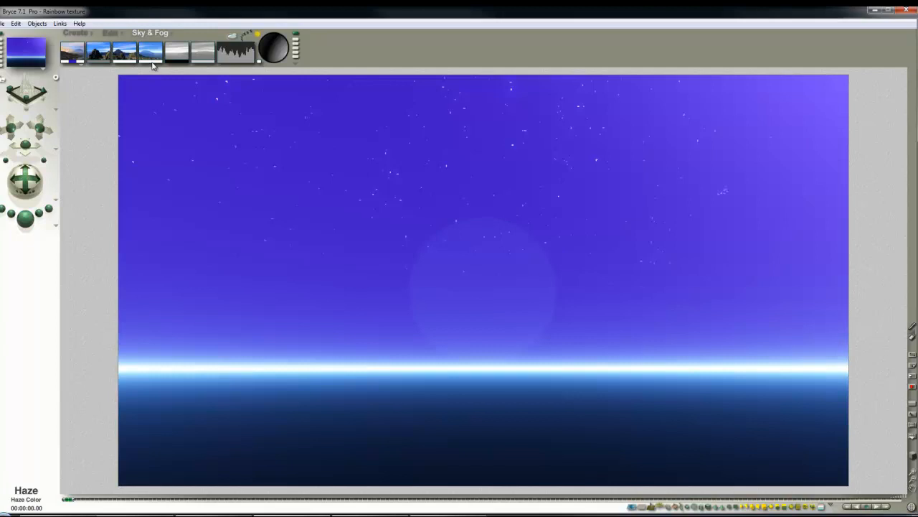
# Step: Set the haze colour to the deep violet-blue of the custom sky and render the scene
pyautogui.click(153, 62)
pyautogui.moveTo(152, 62); pyautogui.dragTo(72, 62)
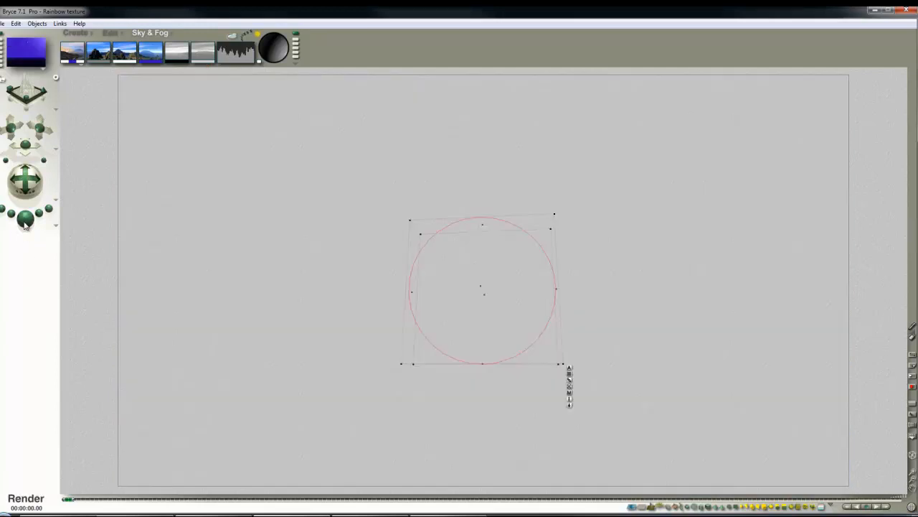
pyautogui.click(25, 219)
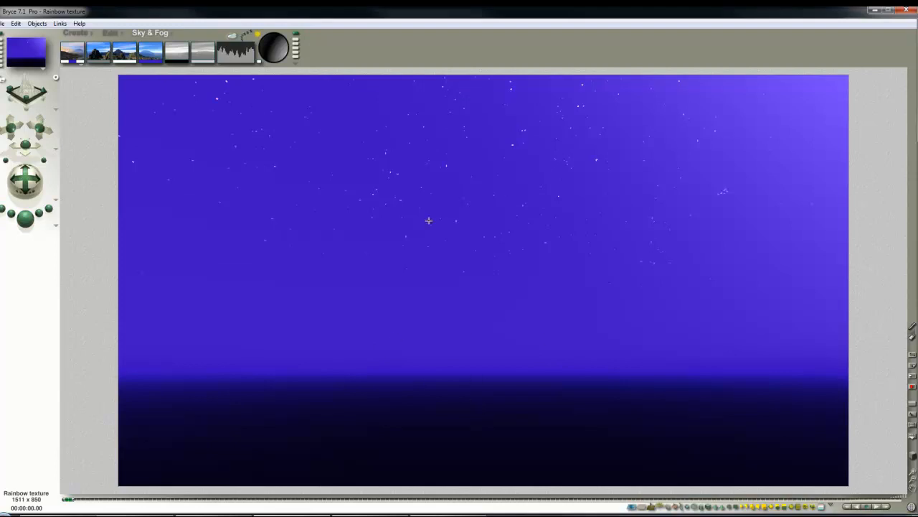
# Step: Set the haze density to 32 and render areas of the starry sky to check it
pyautogui.moveTo(147, 53); pyautogui.dragTo(160, 54)
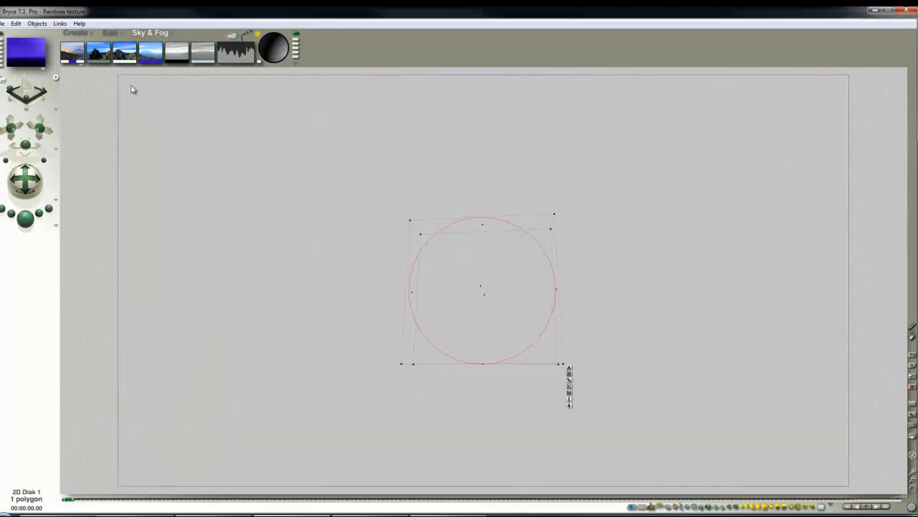
pyautogui.click(25, 217)
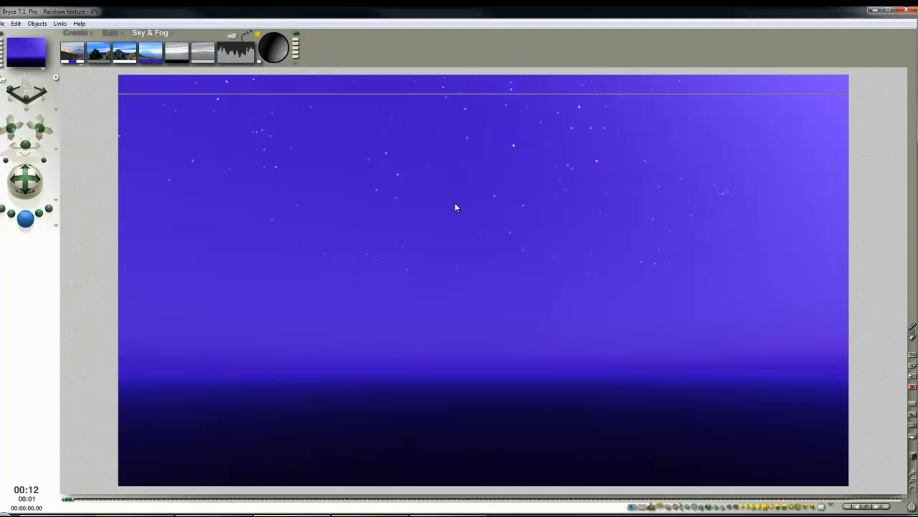
pyautogui.moveTo(464, 192); pyautogui.dragTo(392, 127)
pyautogui.moveTo(613, 249)
pyautogui.mouseDown()
pyautogui.moveTo(546, 146)
pyautogui.moveTo(493, 91)
pyautogui.mouseUp()
pyautogui.moveTo(434, 252); pyautogui.dragTo(386, 169)
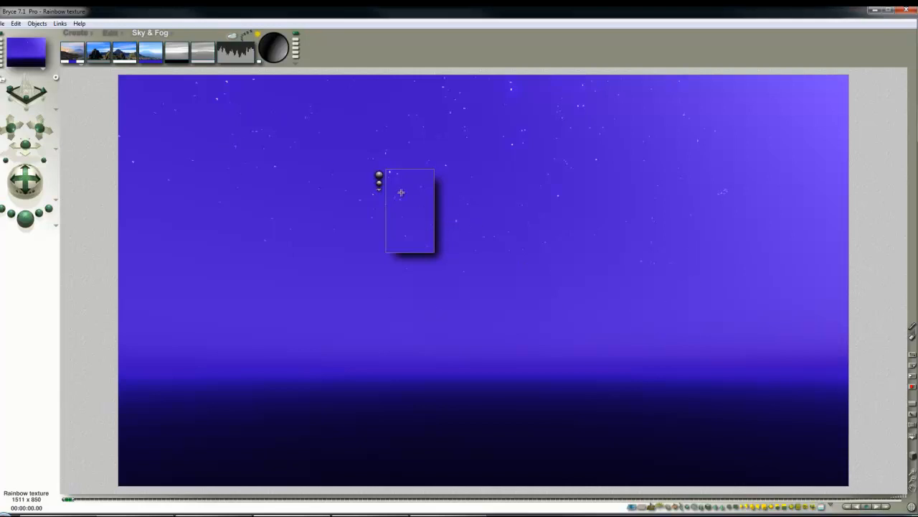
# Step: Enable Color Perspective in the Sky Lab's atmosphere settings
pyautogui.click(231, 36)
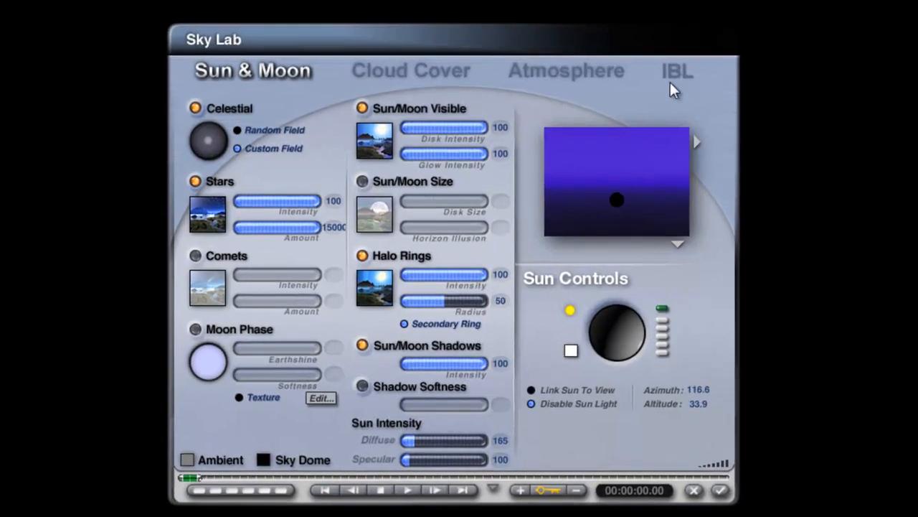
pyautogui.click(662, 73)
pyautogui.click(523, 74)
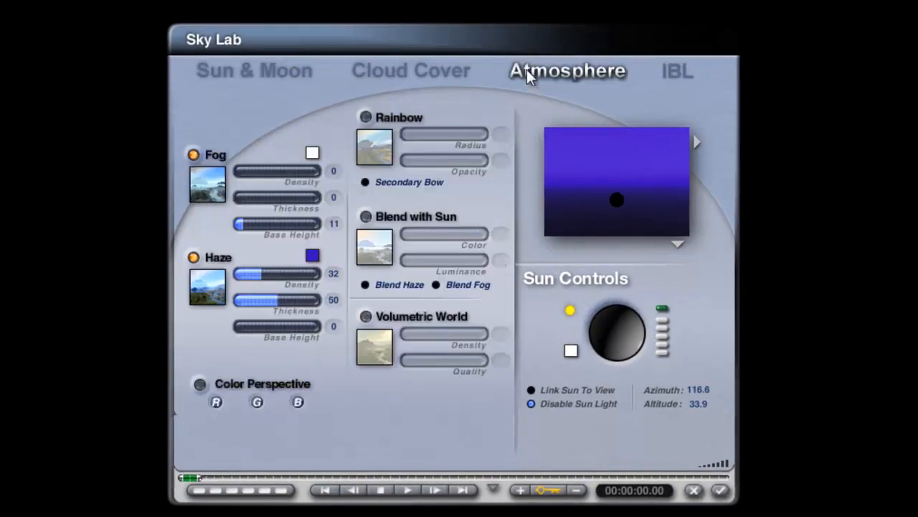
pyautogui.click(198, 385)
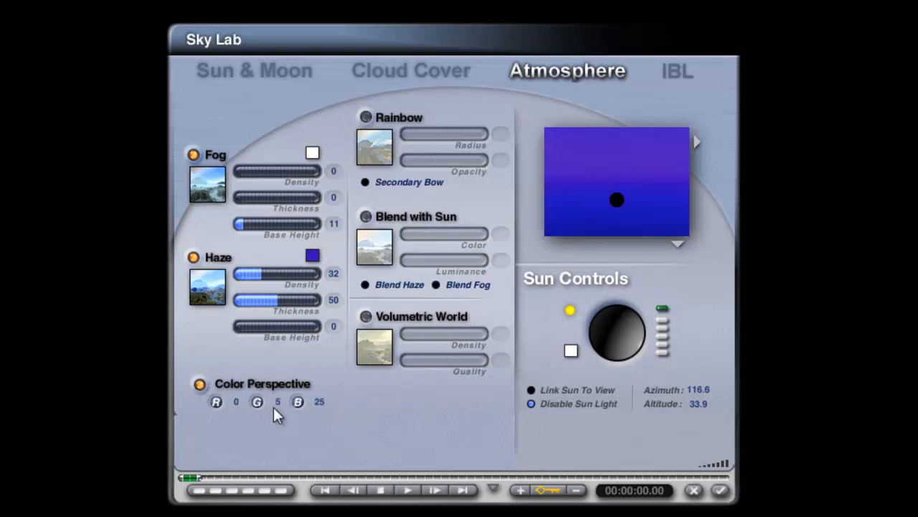
pyautogui.moveTo(650, 200); pyautogui.dragTo(650, 202)
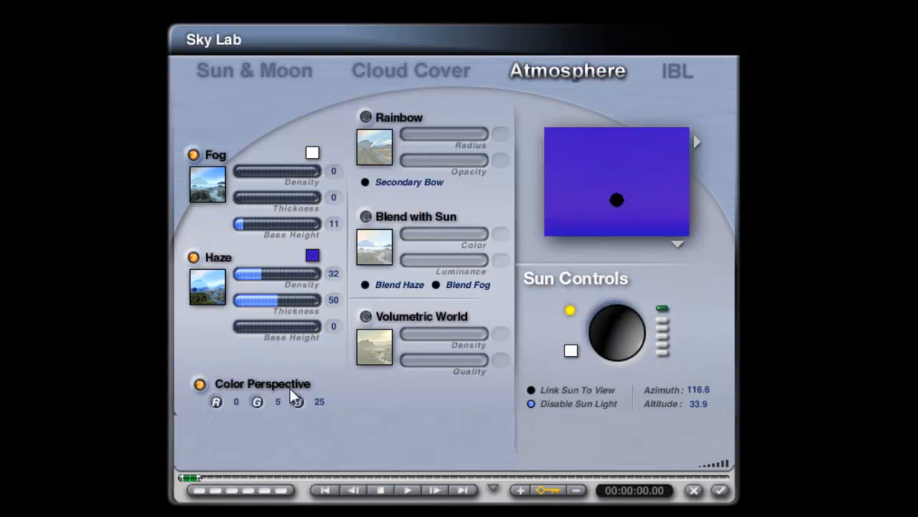
# Step: Try a haze density of 5 with a thickness of 100 and render the sky
pyautogui.moveTo(276, 303)
pyautogui.mouseDown()
pyautogui.moveTo(261, 302)
pyautogui.moveTo(321, 302)
pyautogui.moveTo(274, 302)
pyautogui.moveTo(254, 273)
pyautogui.mouseUp()
pyautogui.moveTo(307, 304); pyautogui.dragTo(323, 303)
pyautogui.click(720, 490)
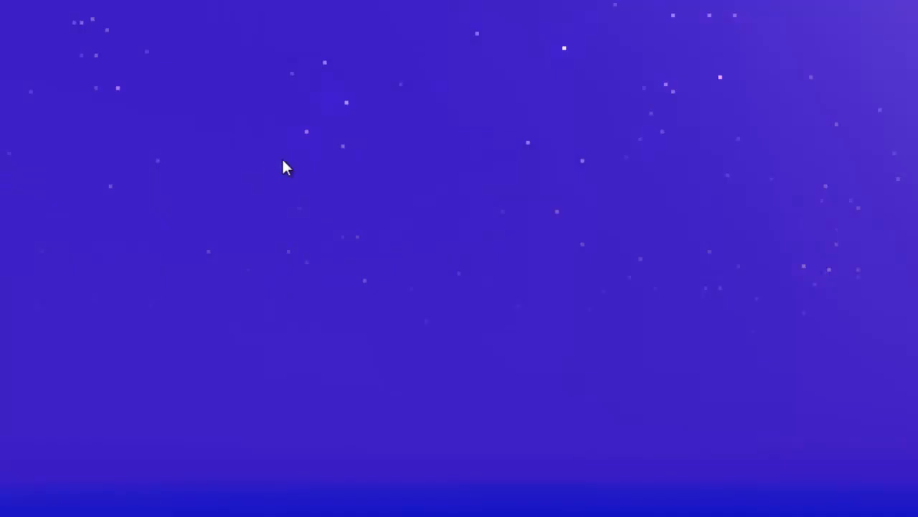
pyautogui.moveTo(418, 160); pyautogui.dragTo(254, 39)
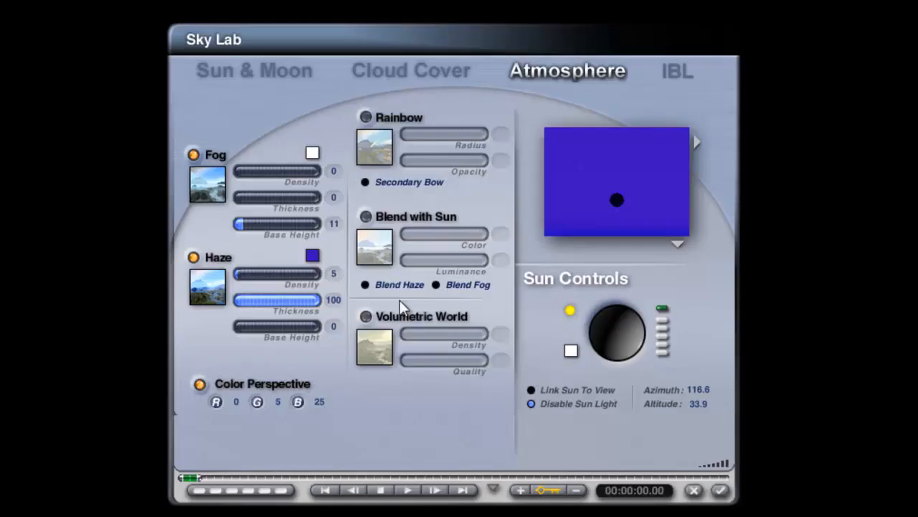
# Step: Set the haze density to 100 and its thickness to 1, and apply the sky settings
pyautogui.moveTo(282, 279); pyautogui.dragTo(289, 302)
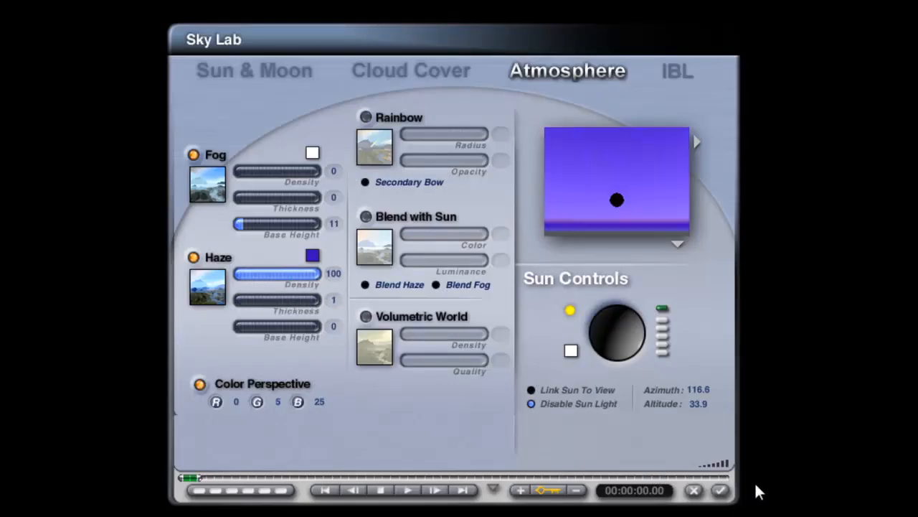
pyautogui.click(722, 491)
pyautogui.press('Return')
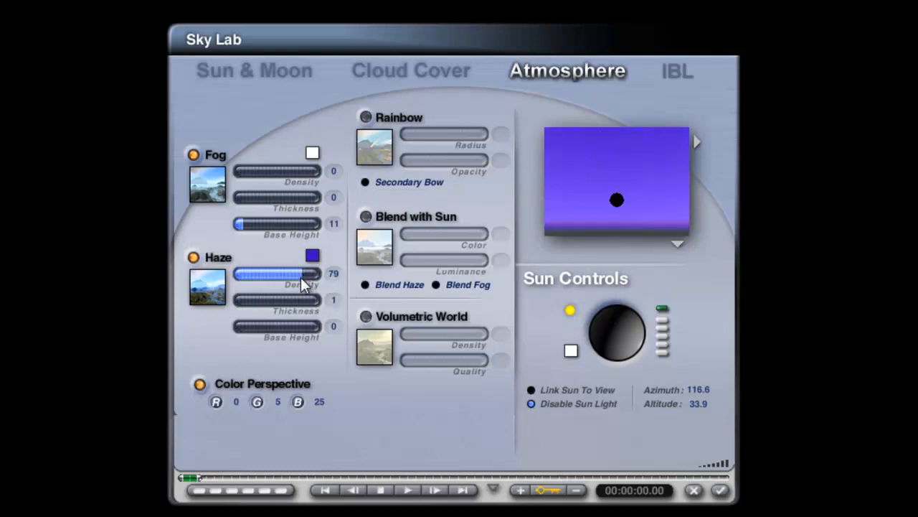
# Step: Lower the haze density to about 55, check it with area renders, and set Color Perspective green to 0 and blue to 7
pyautogui.moveTo(294, 270); pyautogui.dragTo(283, 273)
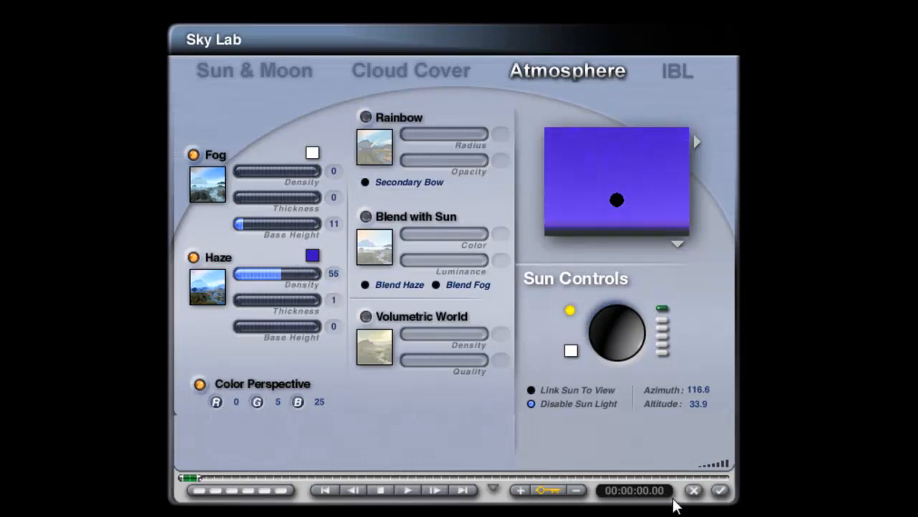
pyautogui.click(720, 490)
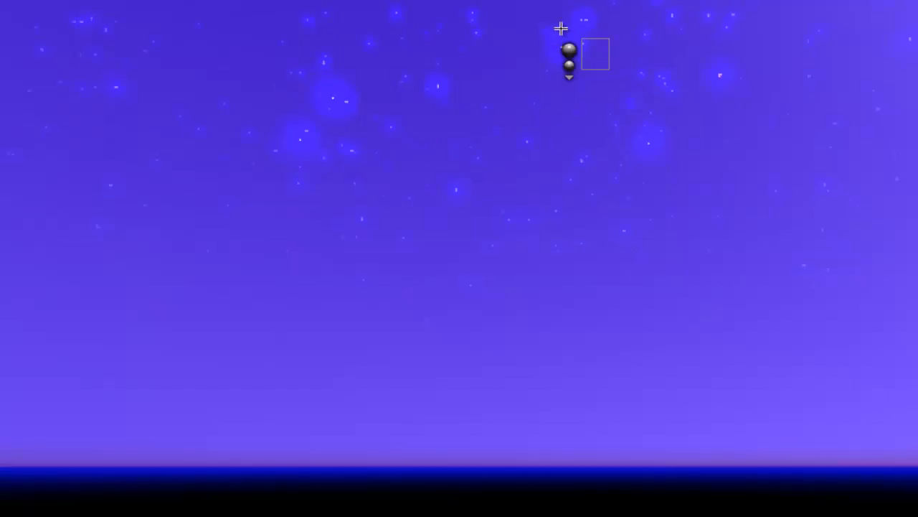
pyautogui.moveTo(564, 28); pyautogui.dragTo(551, 59)
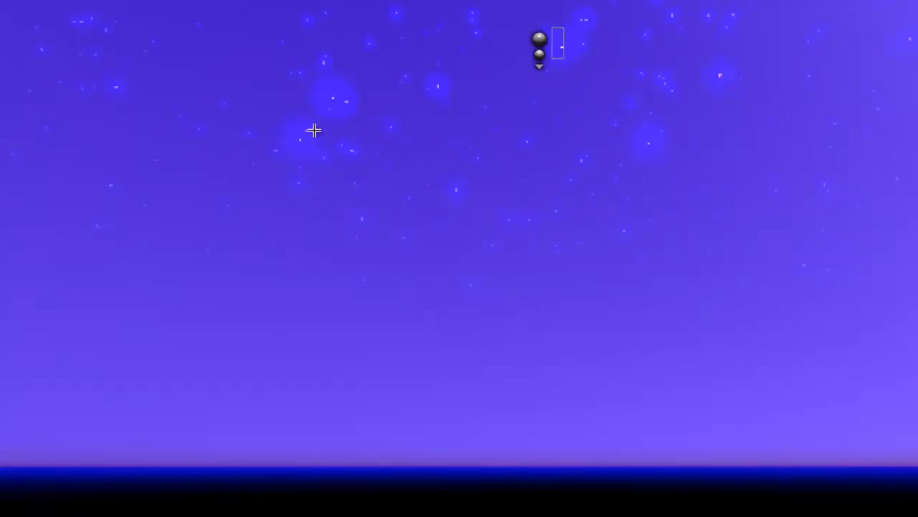
pyautogui.moveTo(359, 147); pyautogui.dragTo(288, 70)
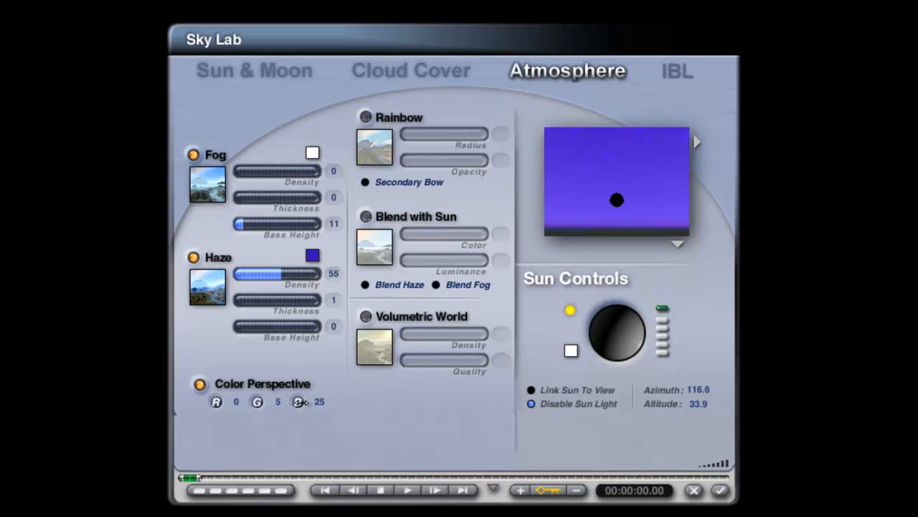
pyautogui.moveTo(302, 403); pyautogui.dragTo(255, 401)
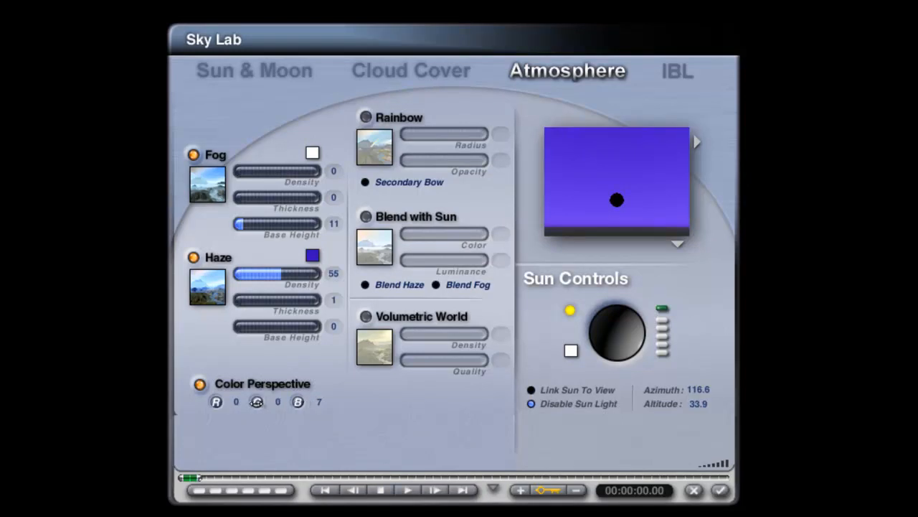
pyautogui.click(721, 490)
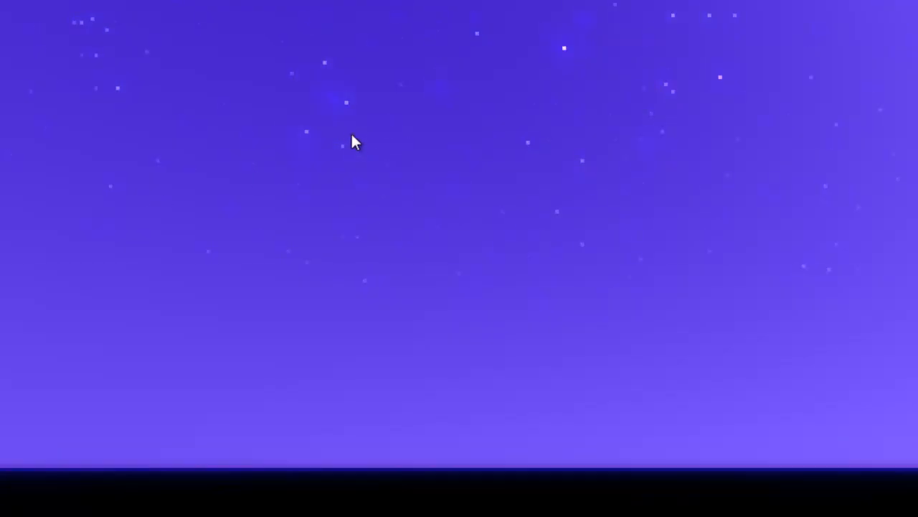
# Step: Move the 2D disk higher in the sky, bring the sun's glow into the frame, and render the scene
pyautogui.moveTo(636, 98); pyautogui.dragTo(476, 0)
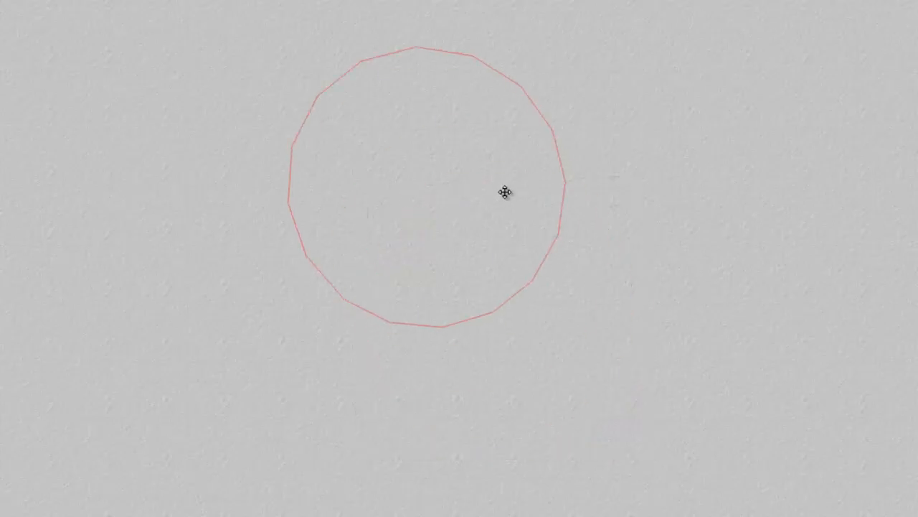
pyautogui.click(375, 143)
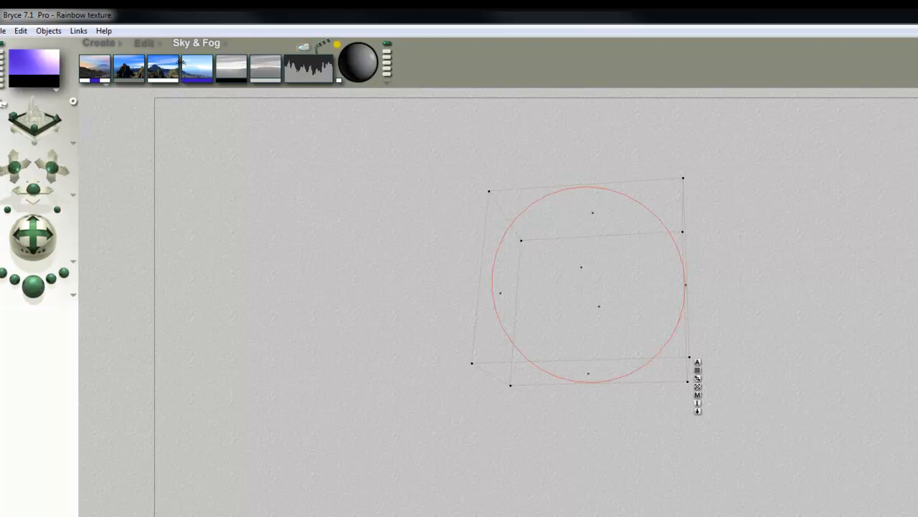
pyautogui.click(33, 285)
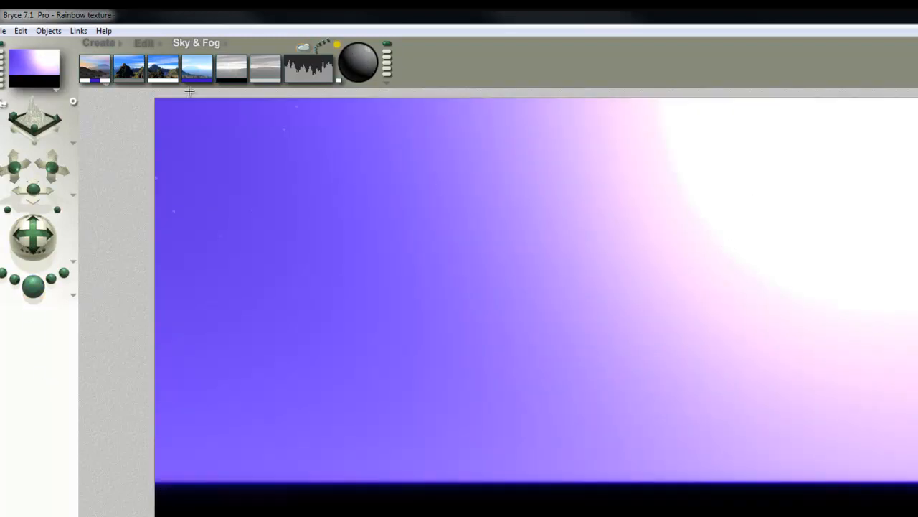
# Step: Change the first custom sky colour to black, render, and reposition the sun so its whole disc shines in the sky
pyautogui.moveTo(85, 80); pyautogui.dragTo(56, 79)
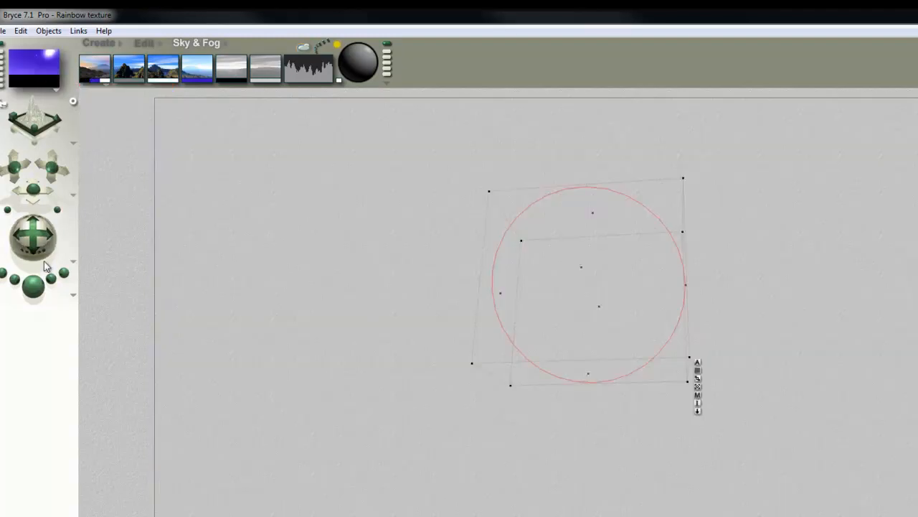
pyautogui.click(41, 288)
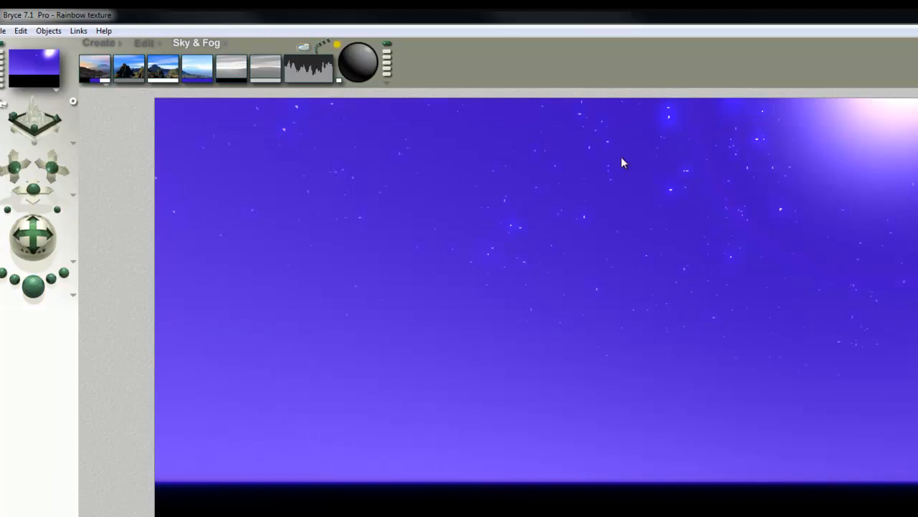
pyautogui.moveTo(351, 51); pyautogui.dragTo(372, 59)
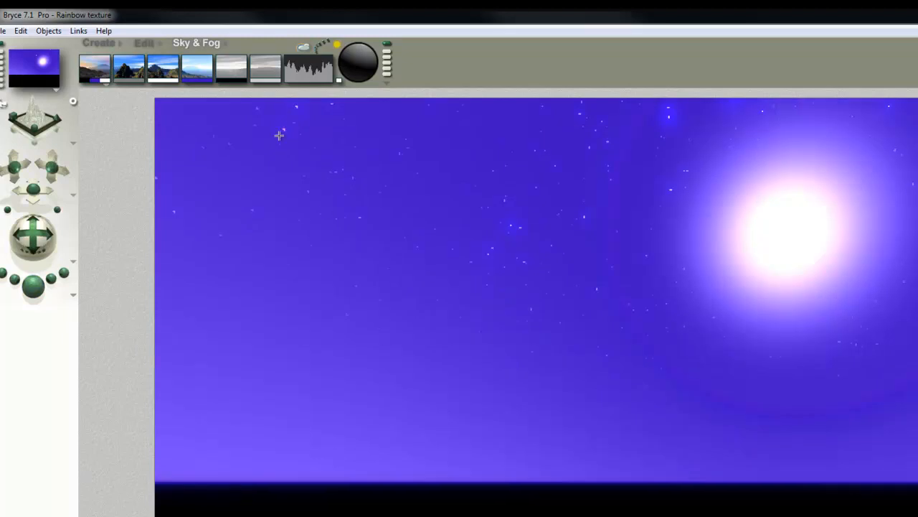
# Step: Open the Sky Lab, set its preview to Render in Scene, and enable Sun/Moon Size
pyautogui.click(339, 79)
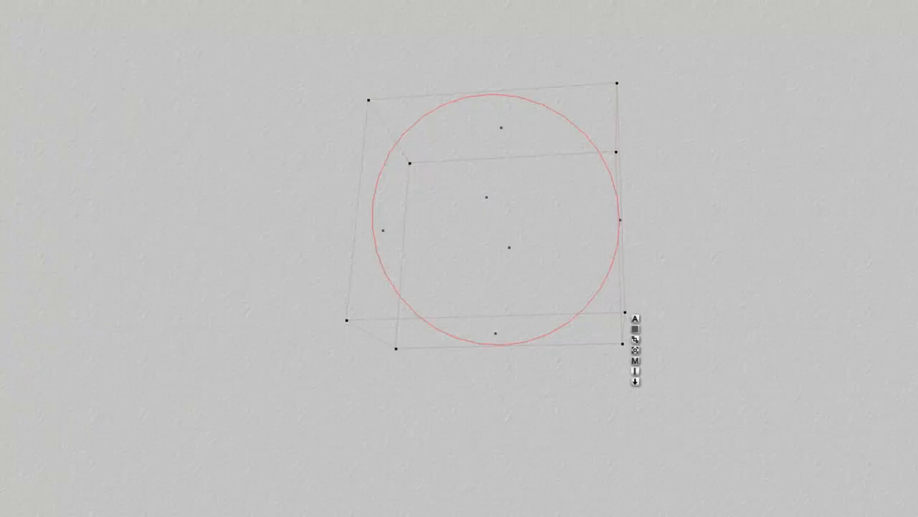
pyautogui.click(417, 72)
pyautogui.click(281, 81)
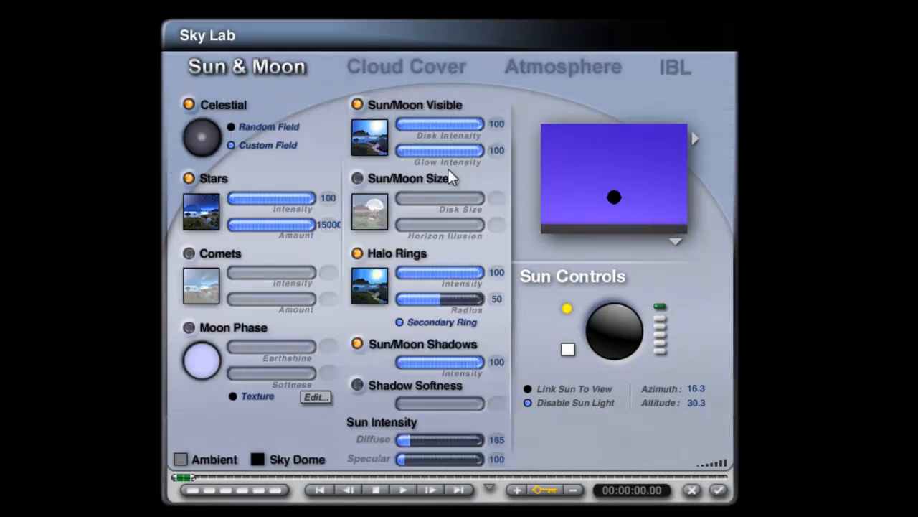
pyautogui.click(675, 242)
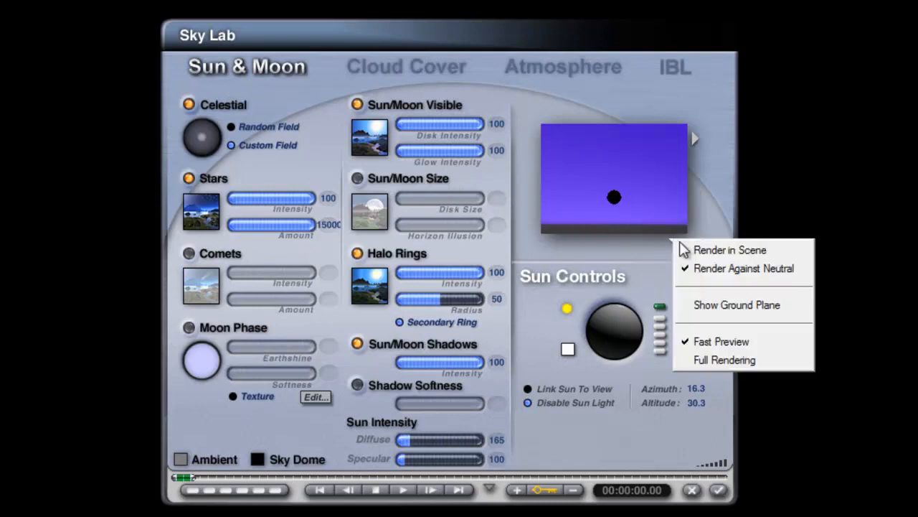
pyautogui.click(746, 250)
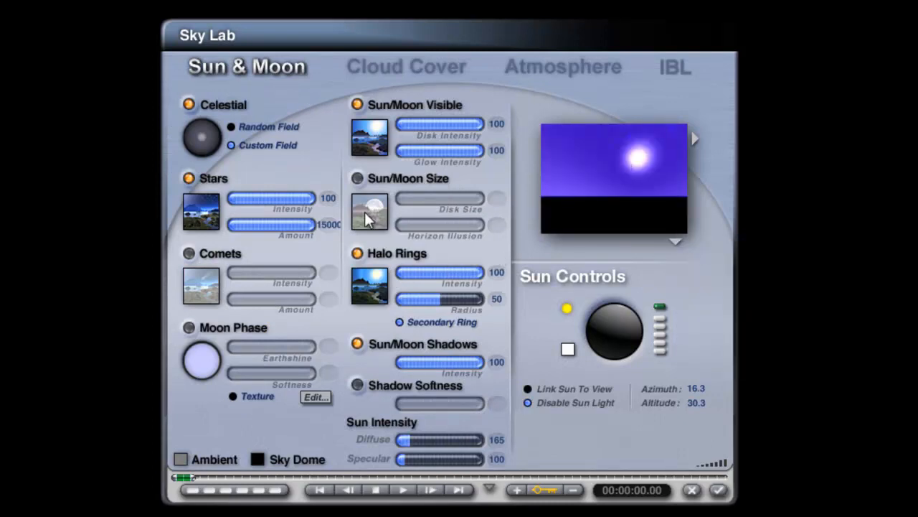
pyautogui.click(356, 178)
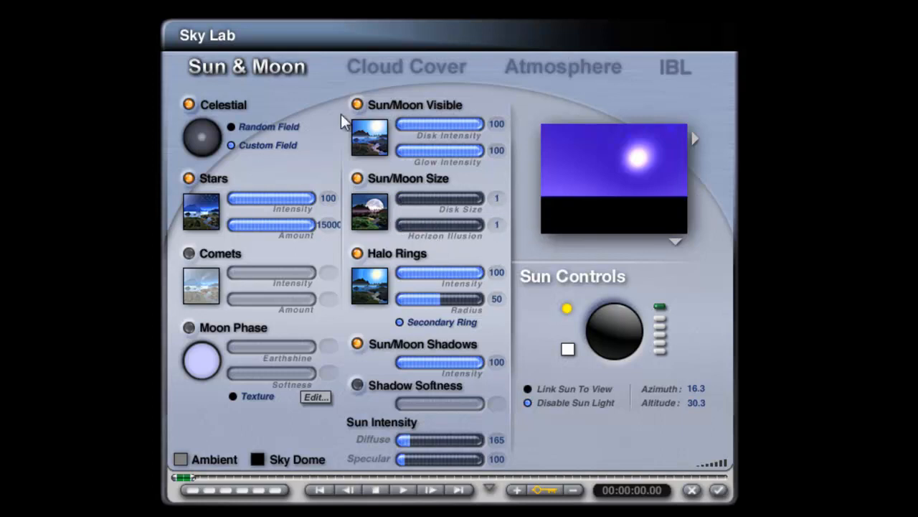
# Step: Set the sun's Glow Intensity to 80 and the Halo Rings Radius to 100, and apply the sky settings
pyautogui.moveTo(451, 154)
pyautogui.mouseDown()
pyautogui.moveTo(434, 153)
pyautogui.moveTo(468, 155)
pyautogui.mouseUp()
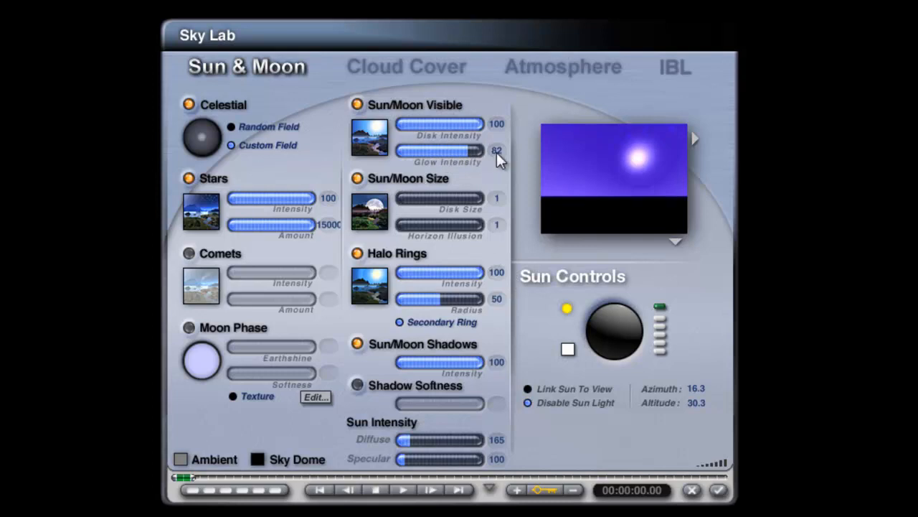
pyautogui.write('60')
pyautogui.press('Return')
pyautogui.write('80')
pyautogui.press('Return')
pyautogui.click(447, 301)
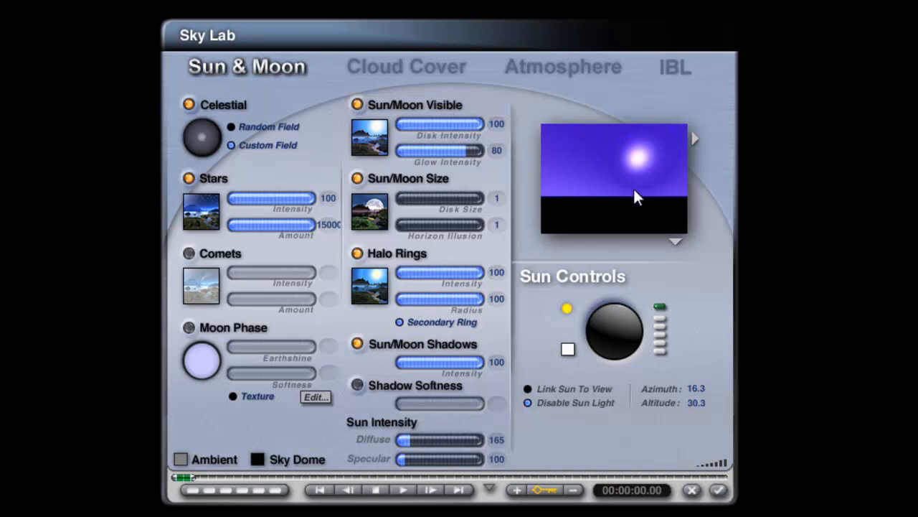
pyautogui.click(718, 490)
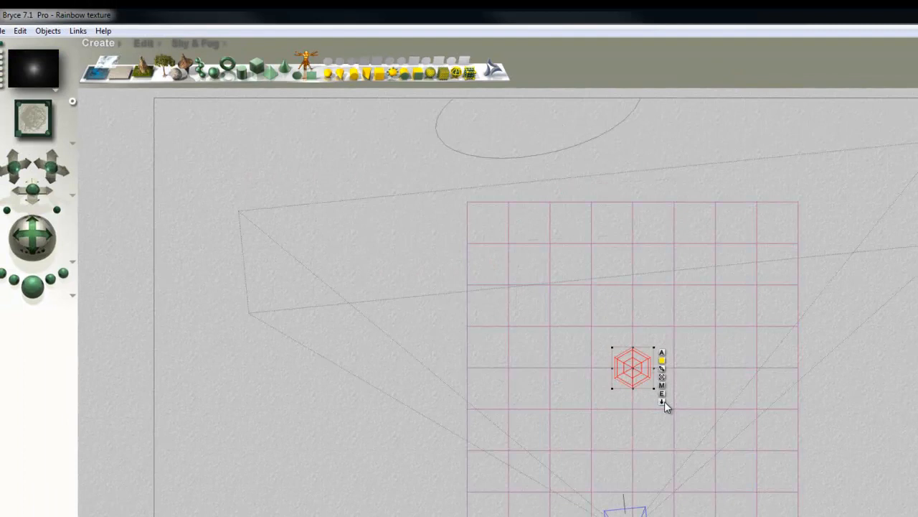
# Step: Move the radial light up from the ground to in front of the 2D disk and test render the scene
pyautogui.click(641, 377)
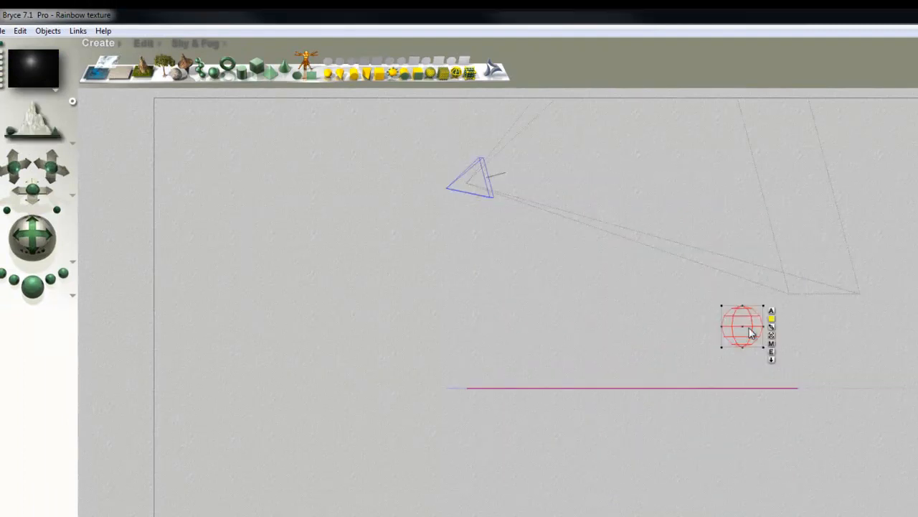
pyautogui.moveTo(749, 332); pyautogui.dragTo(687, 127)
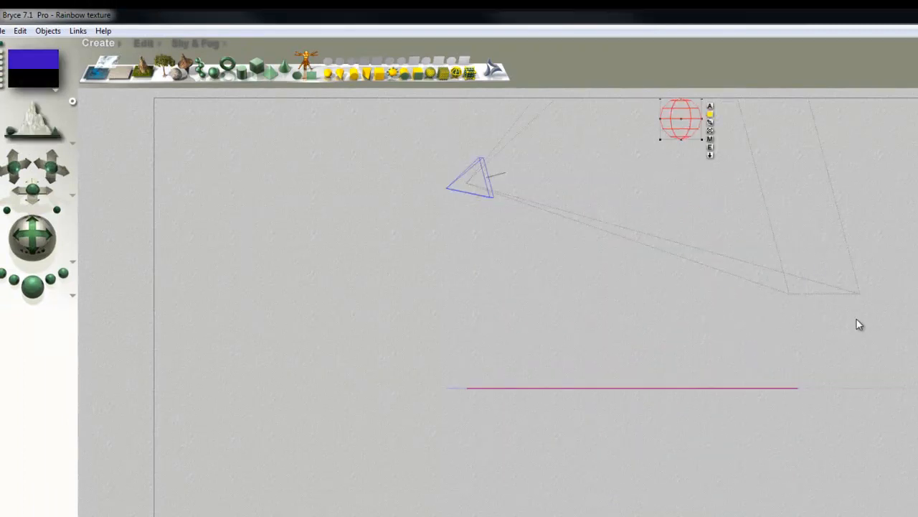
pyautogui.press('1')
pyautogui.moveTo(629, 355); pyautogui.dragTo(595, 263)
pyautogui.click(32, 284)
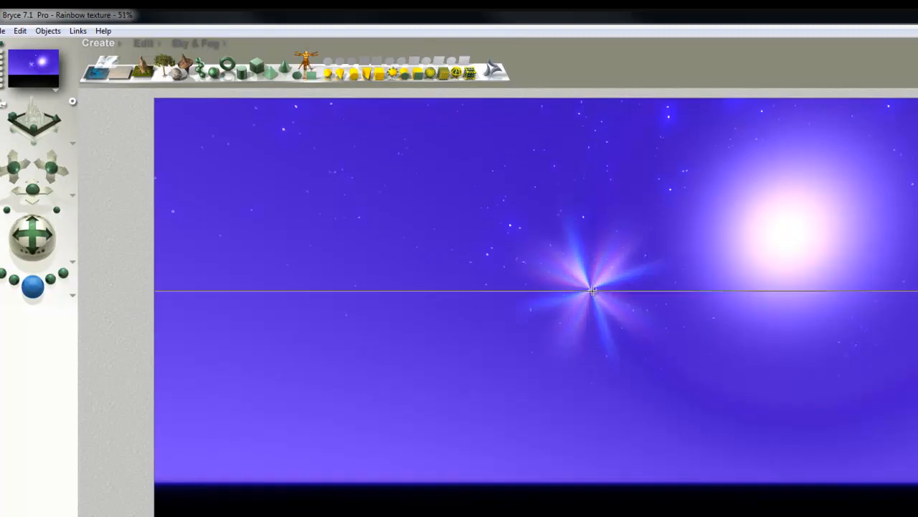
pyautogui.press('Escape')
pyautogui.press('Escape')
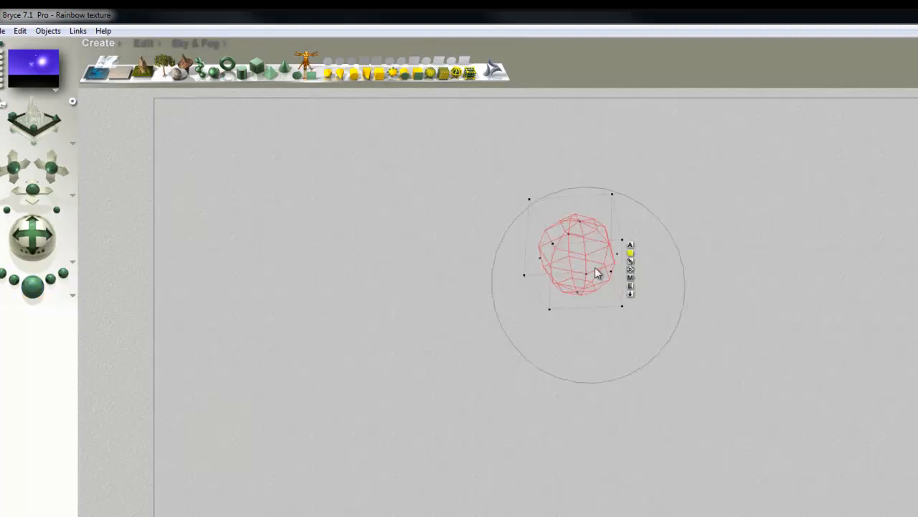
# Step: Open the radial light's Light Lab settings, preview it in the scene, and set its diffuse intensity to 0
pyautogui.click(630, 285)
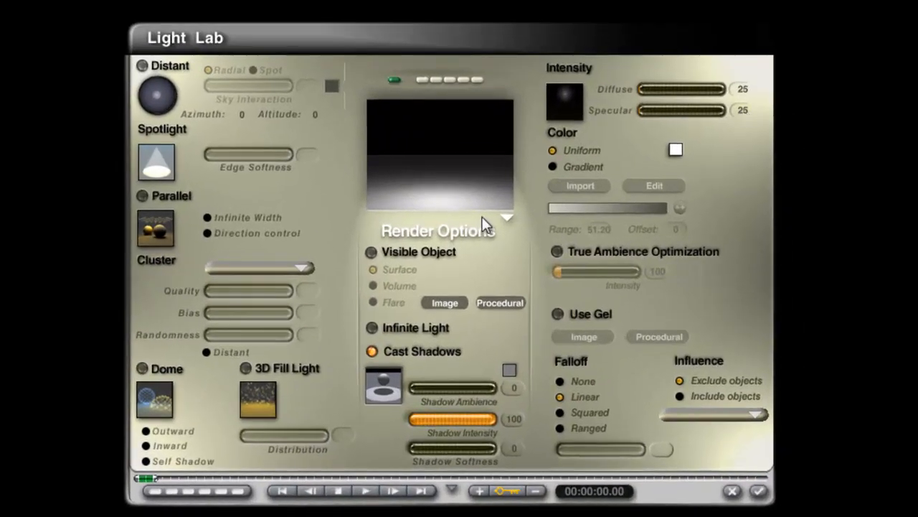
pyautogui.click(507, 217)
pyautogui.click(531, 225)
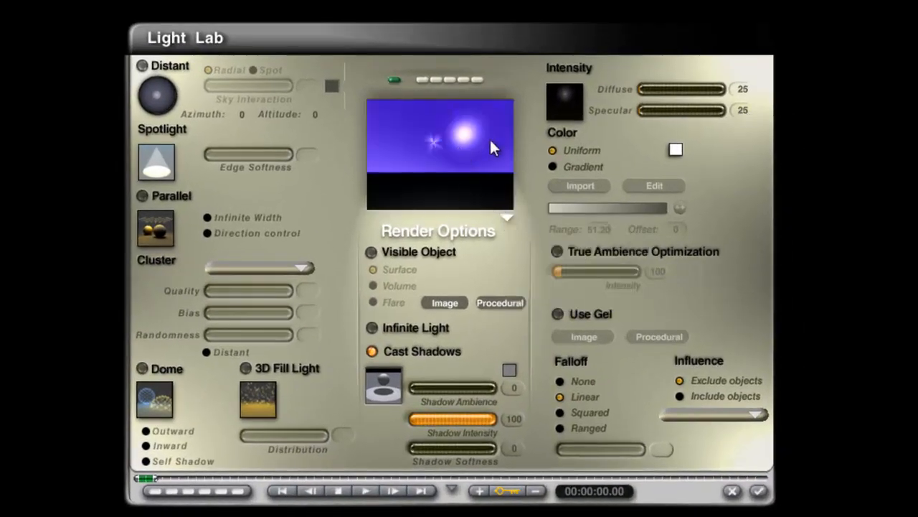
pyautogui.write('0')
pyautogui.press('Return')
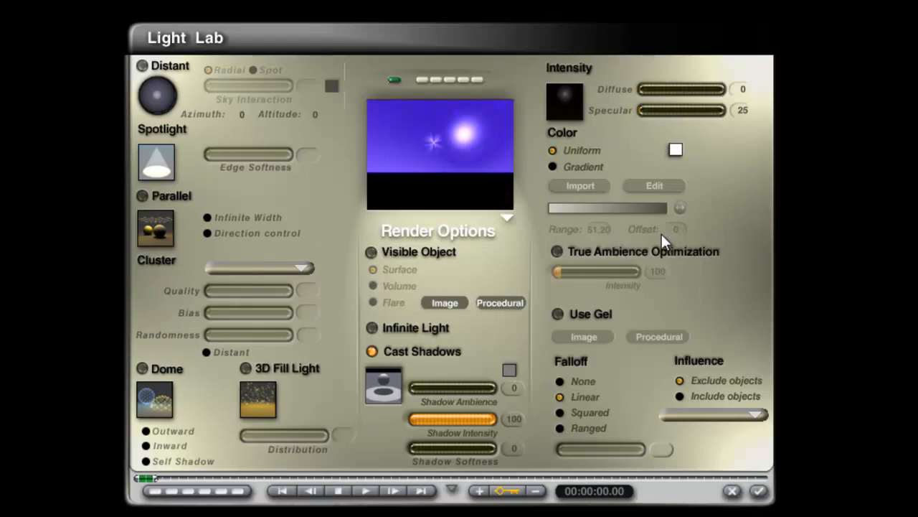
# Step: Restrict the light's influence to include only 2D Disk 1, set its specular intensity to 100, and apply the settings
pyautogui.click(680, 396)
pyautogui.click(756, 414)
pyautogui.click(796, 446)
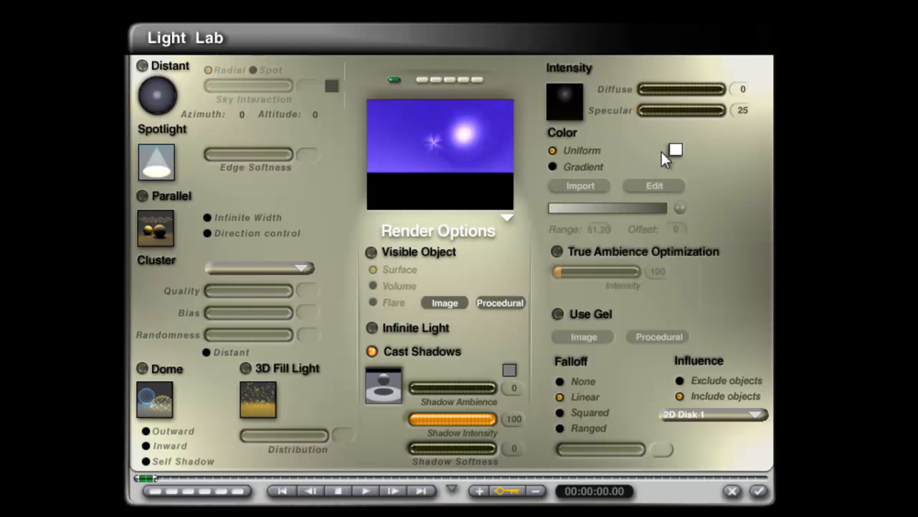
pyautogui.moveTo(649, 107); pyautogui.dragTo(646, 109)
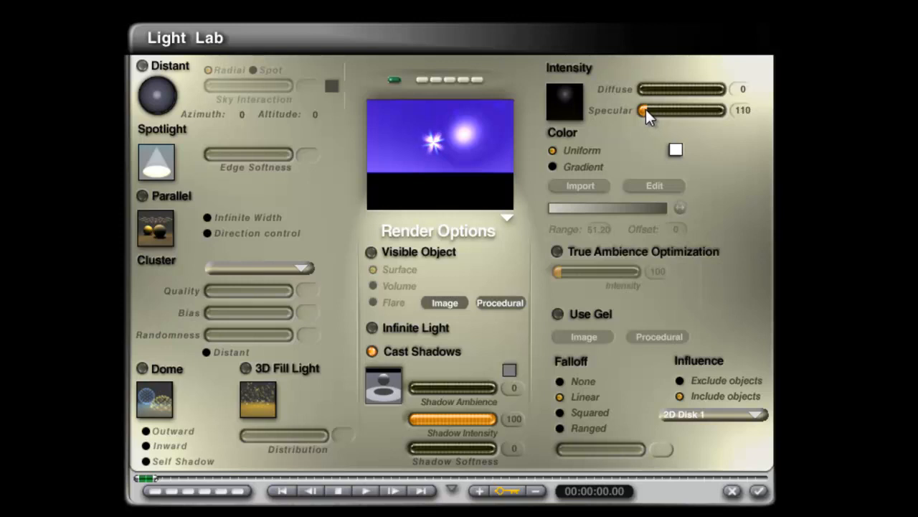
pyautogui.click(737, 115)
pyautogui.write('100')
pyautogui.press('Return')
pyautogui.click(759, 492)
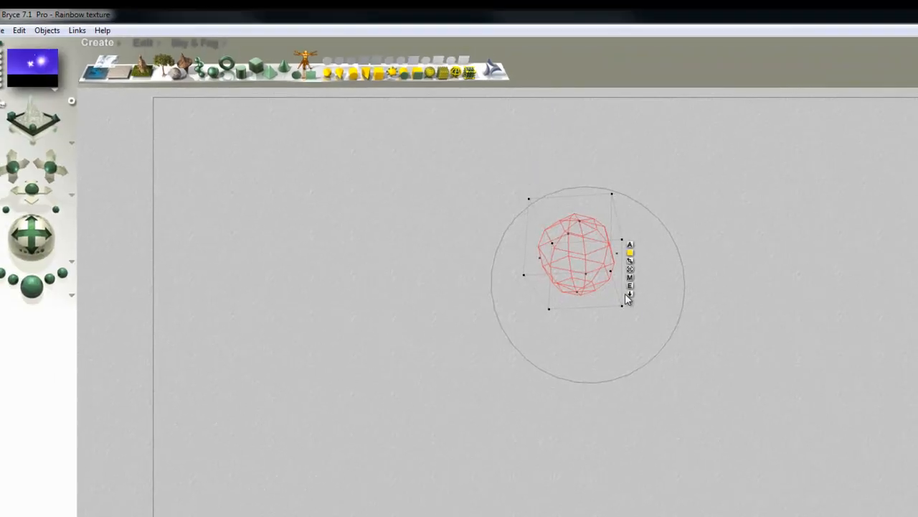
# Step: Select the 2D disk, enlarge it to about twice its size, and render the scene
pyautogui.click(629, 294)
pyautogui.click(664, 317)
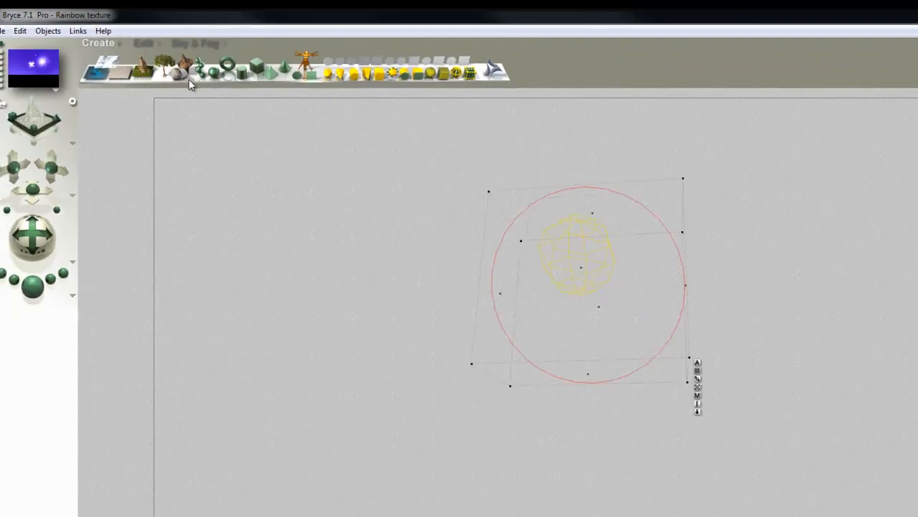
pyautogui.click(143, 43)
pyautogui.moveTo(139, 72); pyautogui.dragTo(143, 74)
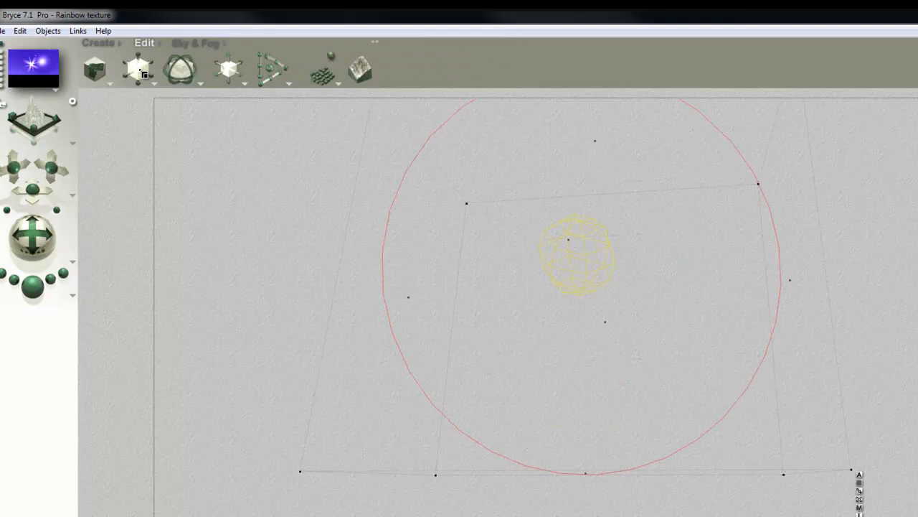
pyautogui.click(32, 286)
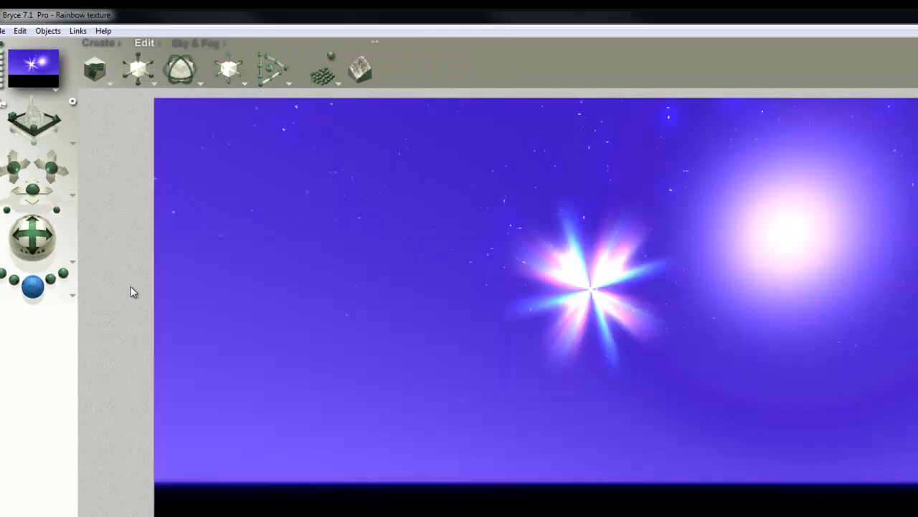
pyautogui.click(626, 269)
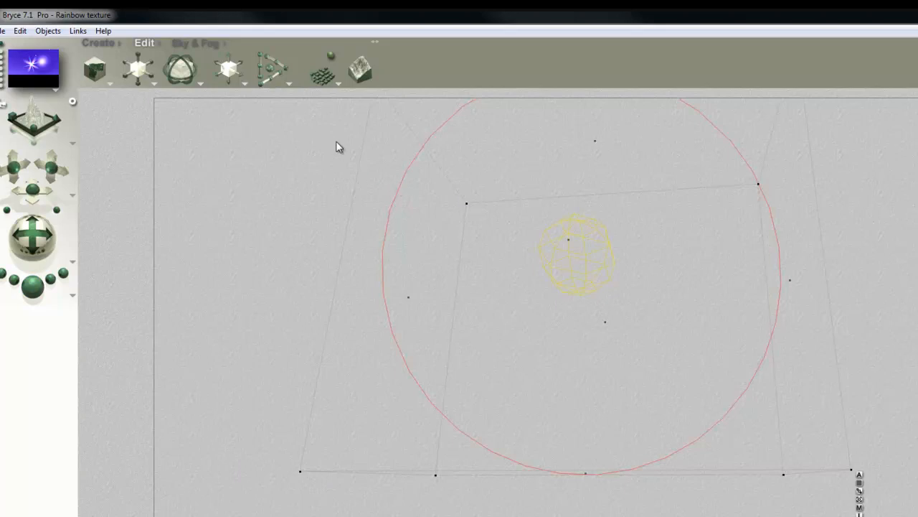
# Step: Switch the disk's rotation to Camera Space and rotate it within the view plane
pyautogui.moveTo(184, 61); pyautogui.dragTo(186, 61)
pyautogui.click(199, 84)
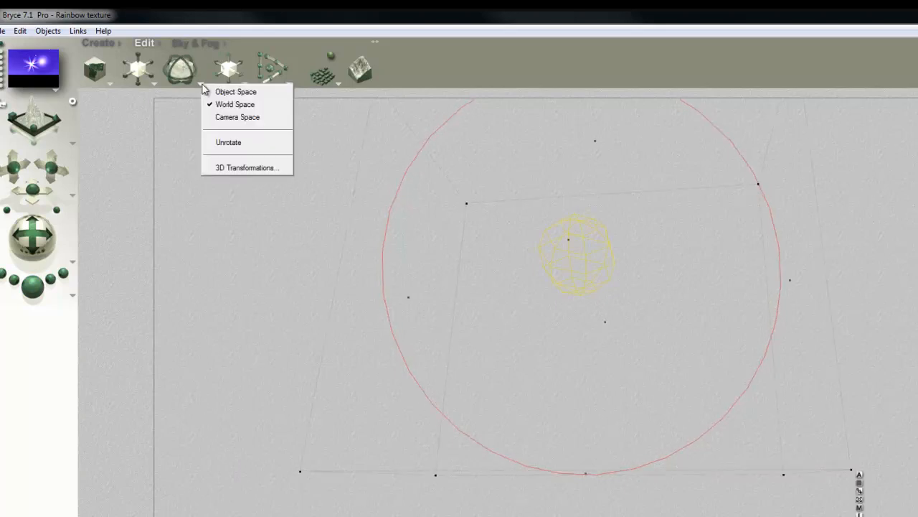
pyautogui.click(228, 118)
pyautogui.moveTo(189, 64); pyautogui.dragTo(191, 63)
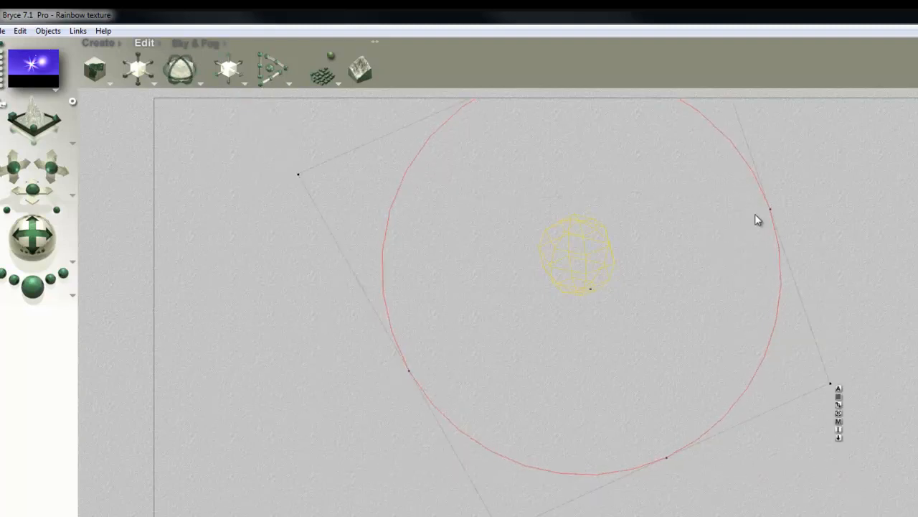
# Step: Remove the disk's camera tracking by setting its Track Object Name to None, and apply the attributes
pyautogui.click(838, 390)
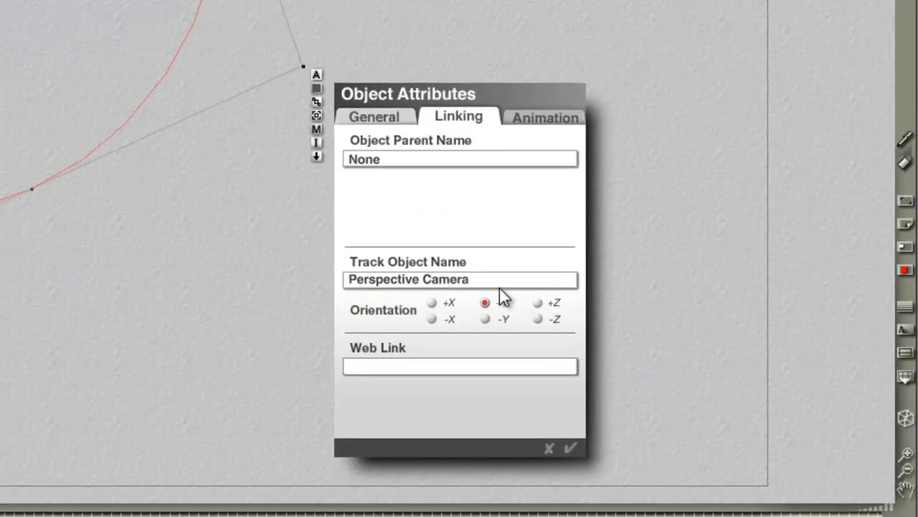
pyautogui.click(479, 283)
pyautogui.click(510, 302)
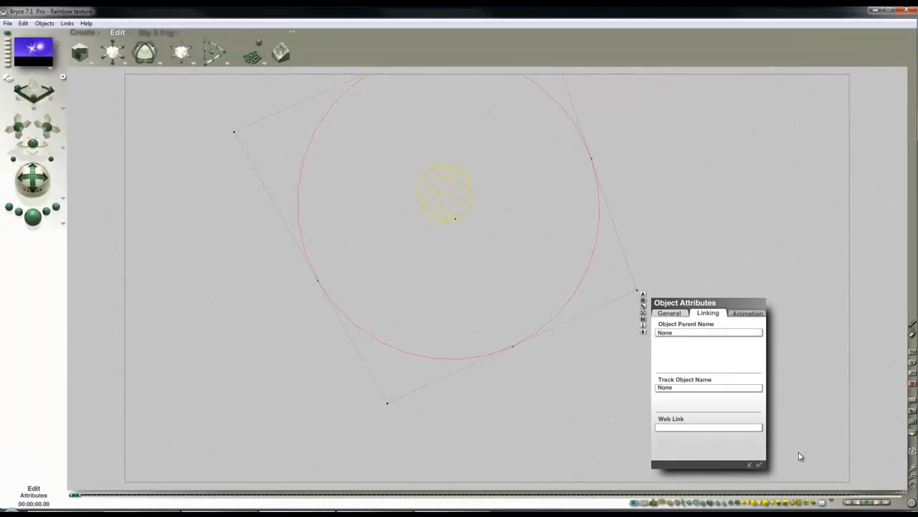
pyautogui.click(759, 464)
pyautogui.moveTo(153, 51)
pyautogui.mouseDown()
pyautogui.moveTo(163, 51)
pyautogui.moveTo(149, 58)
pyautogui.mouseUp()
pyautogui.hotkey('ctrl', 'z')
pyautogui.hotkey('ctrl', 'z')
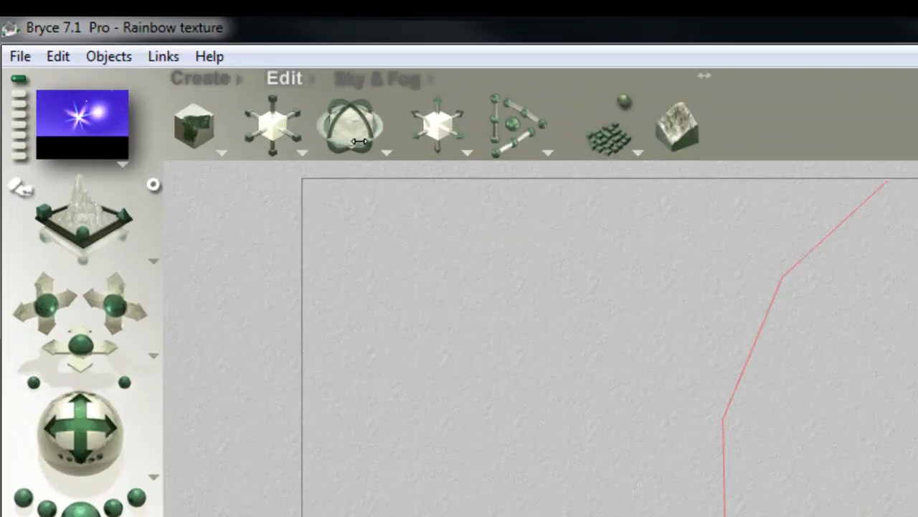
# Step: Rotate the disk in the view plane until its broad rays run vertically and horizontally, and render the scene
pyautogui.moveTo(360, 142); pyautogui.dragTo(361, 142)
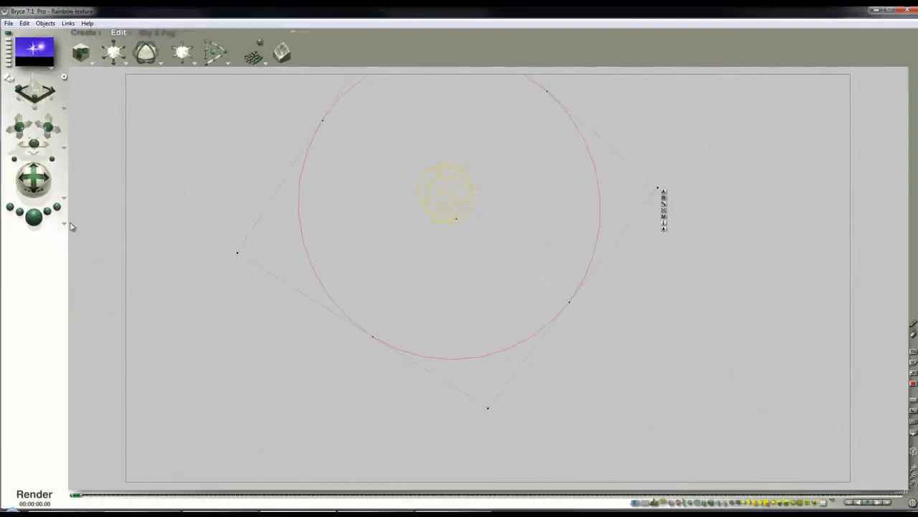
pyautogui.click(41, 218)
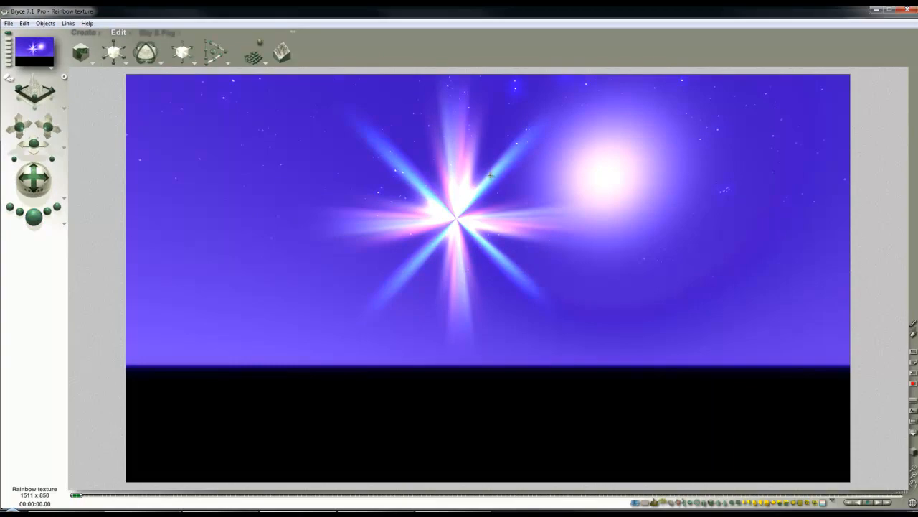
pyautogui.click(581, 248)
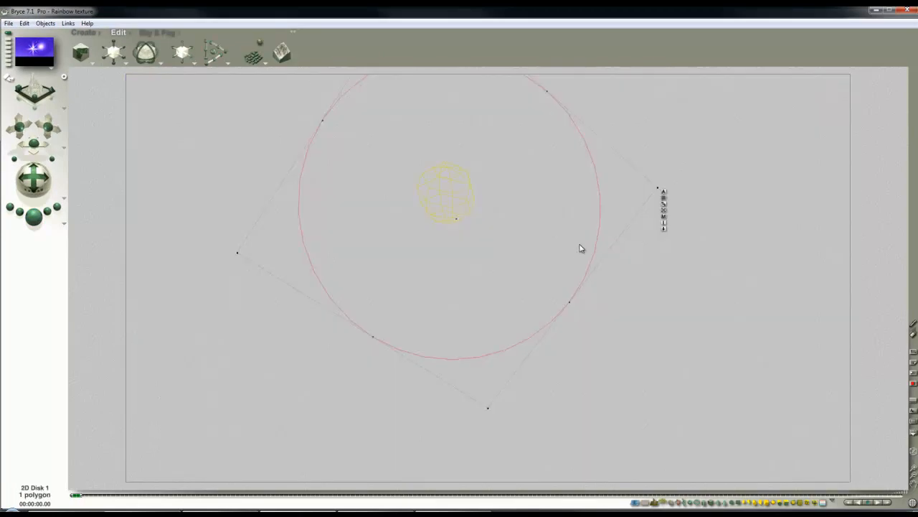
# Step: Reposition the sun so it shines directly behind the disk's star centre, and render the scene
pyautogui.click(157, 32)
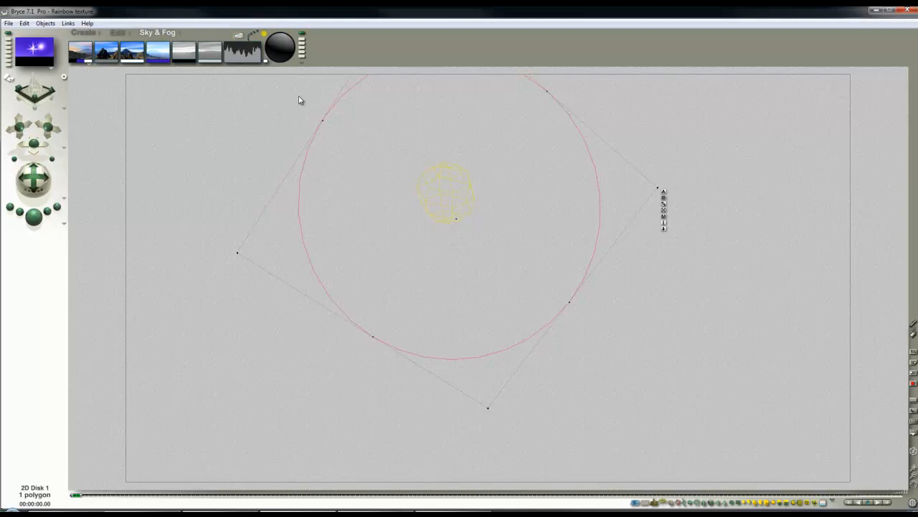
pyautogui.click(283, 54)
pyautogui.click(714, 251)
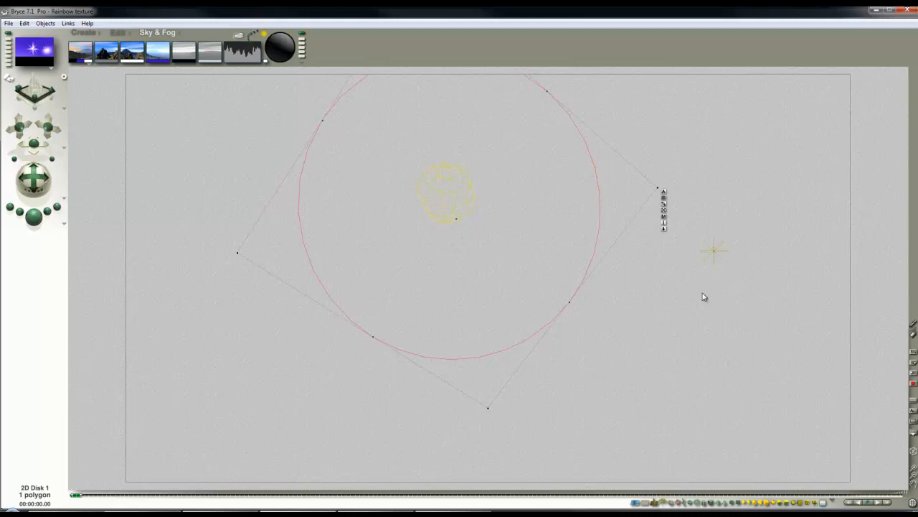
pyautogui.moveTo(638, 391)
pyautogui.mouseDown()
pyautogui.moveTo(591, 404)
pyautogui.moveTo(351, 365)
pyautogui.mouseUp()
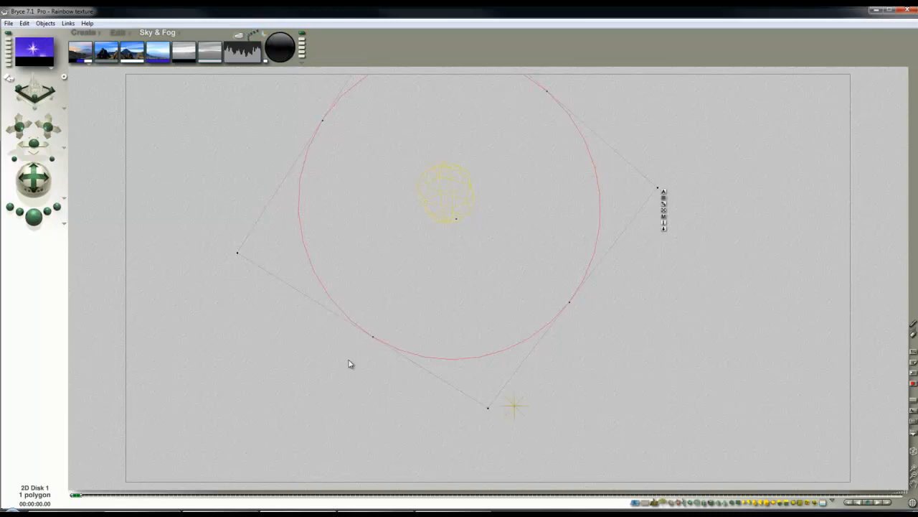
pyautogui.click(452, 211)
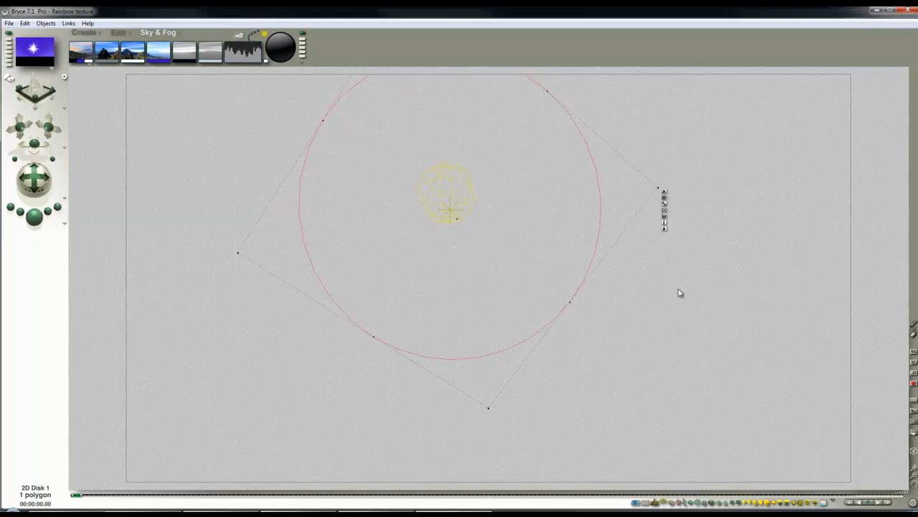
pyautogui.click(33, 217)
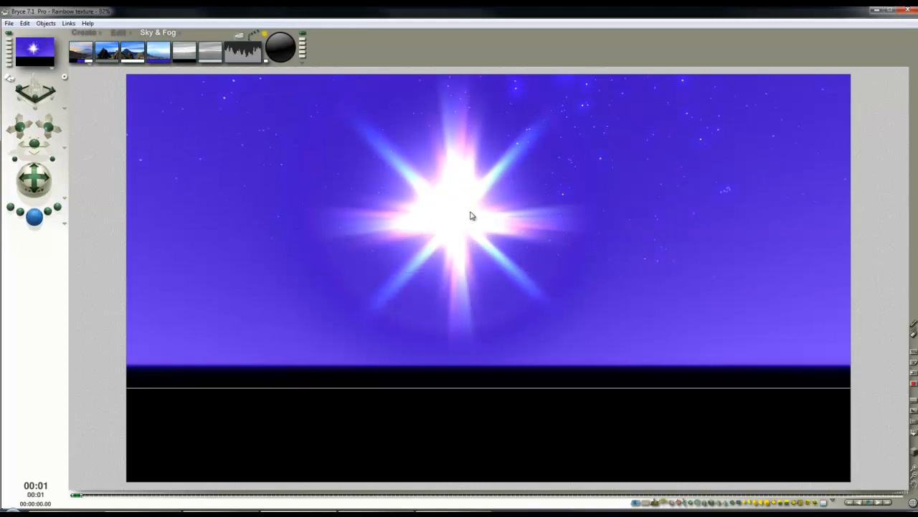
# Step: Set the specular intensity of the radial light in front of the disk to 50 and apply the light settings
pyautogui.press('Escape')
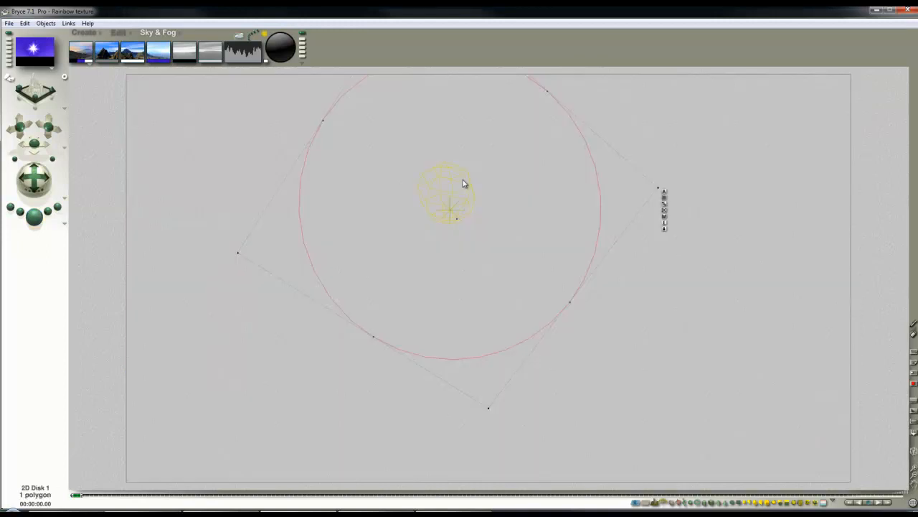
pyautogui.keyDown('ctrl'); pyautogui.click(448, 176); pyautogui.keyUp('ctrl')
pyautogui.click(461, 181)
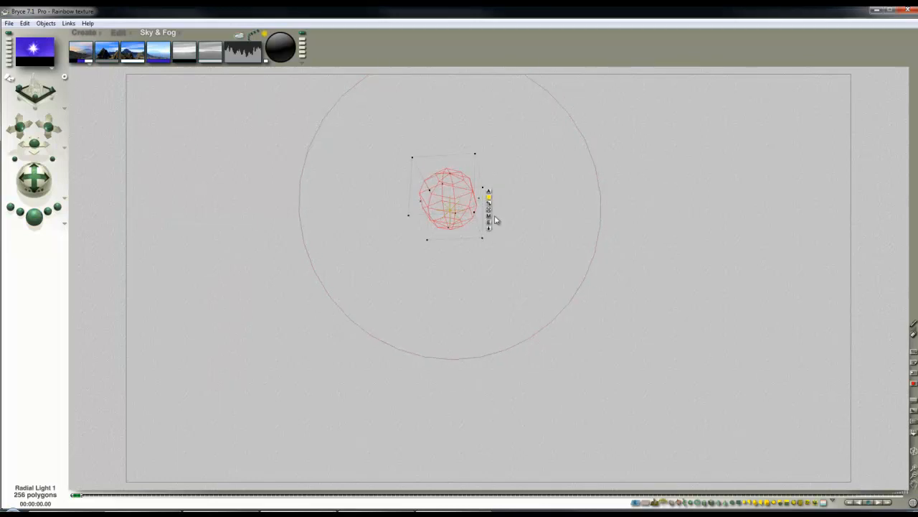
pyautogui.press('3')
pyautogui.press('2')
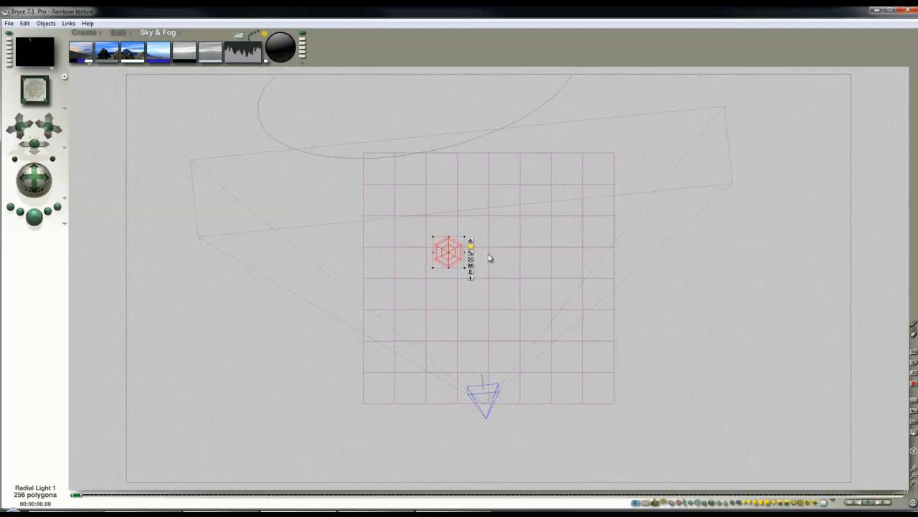
pyautogui.press('1')
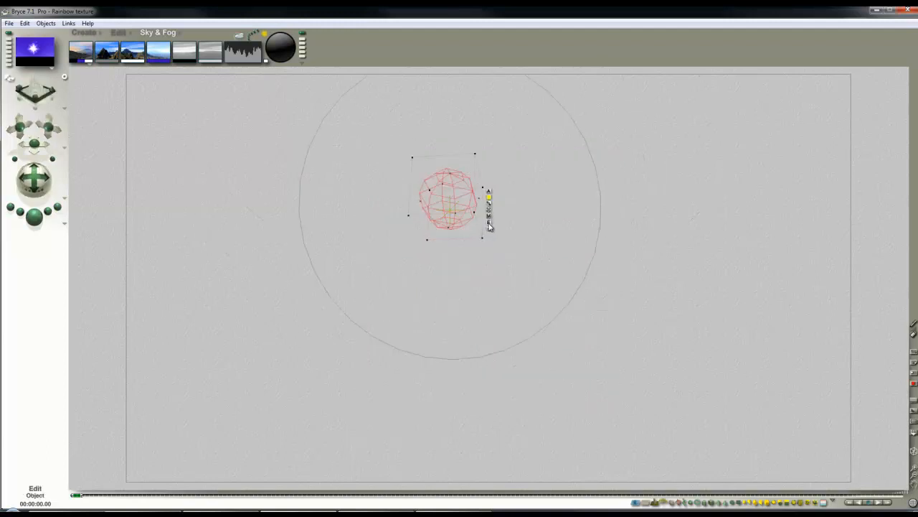
pyautogui.click(490, 226)
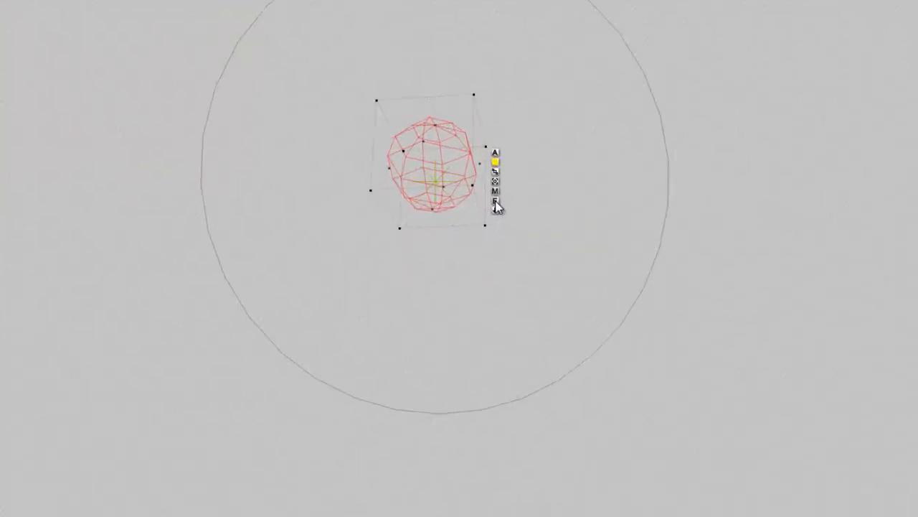
pyautogui.click(739, 108)
pyautogui.write('80')
pyautogui.press('Return')
pyautogui.click(739, 105)
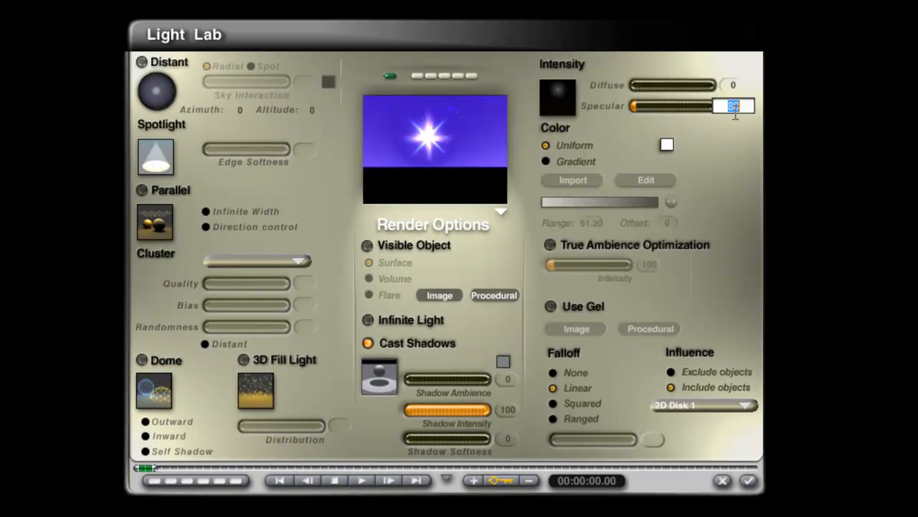
pyautogui.write('50')
pyautogui.press('Return')
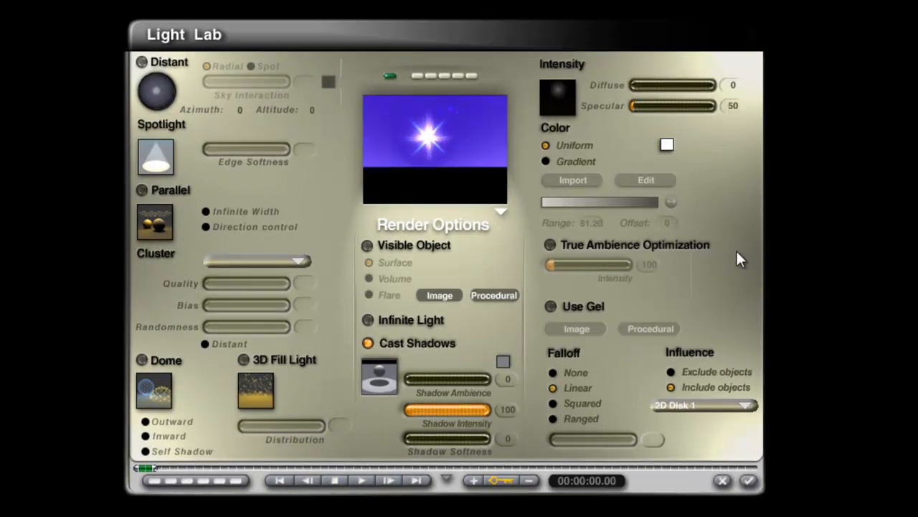
pyautogui.click(749, 480)
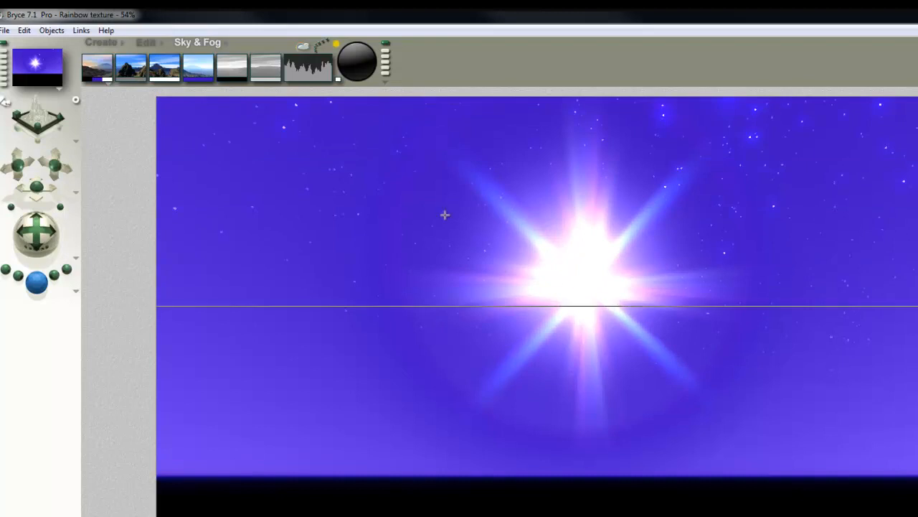
# Step: Dim the sun's colour to a light grey by lowering its luminance in the HLS colour model
pyautogui.click(342, 77)
pyautogui.click(566, 375)
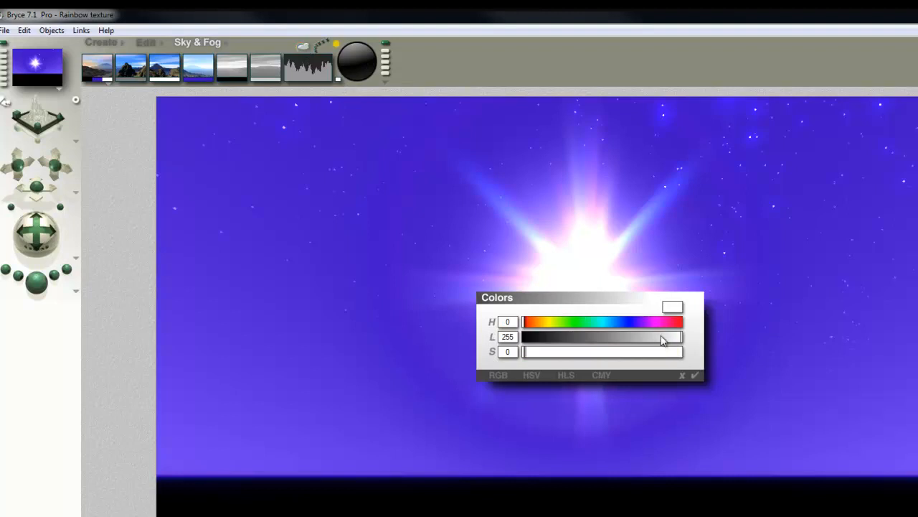
pyautogui.moveTo(662, 337); pyautogui.dragTo(641, 339)
pyautogui.click(696, 375)
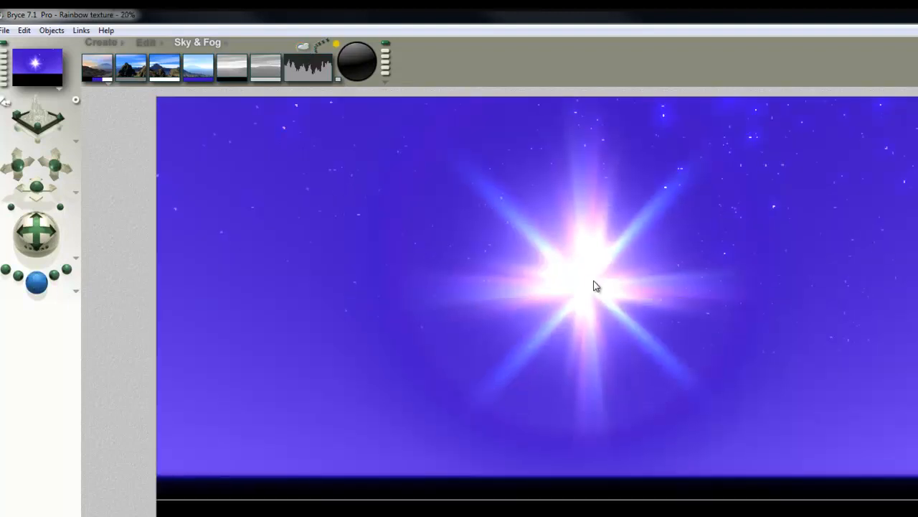
# Step: Choose another sun colour from the palette and render the scene
pyautogui.click(593, 284)
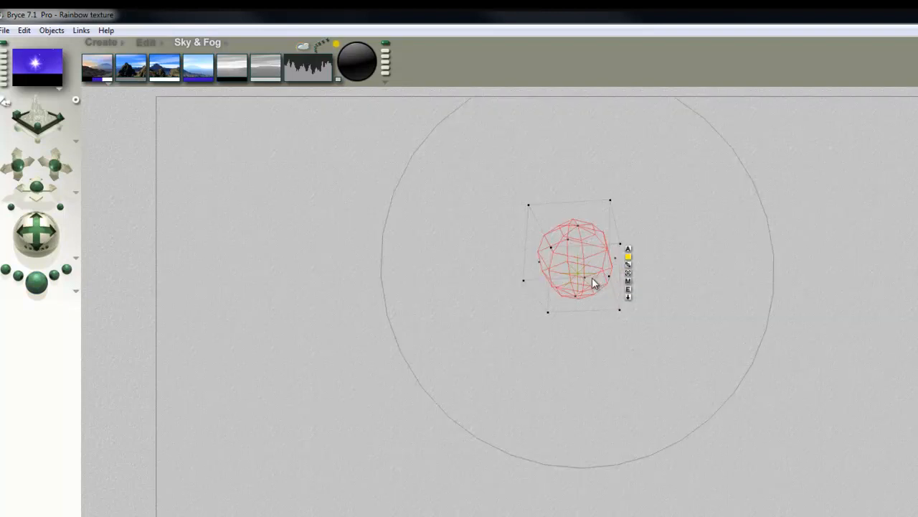
pyautogui.moveTo(341, 77); pyautogui.dragTo(173, 80)
pyautogui.click(36, 282)
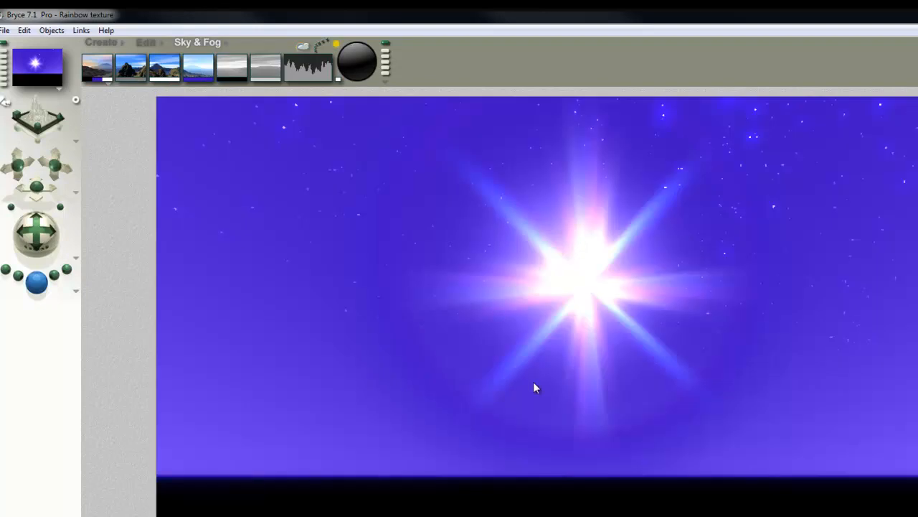